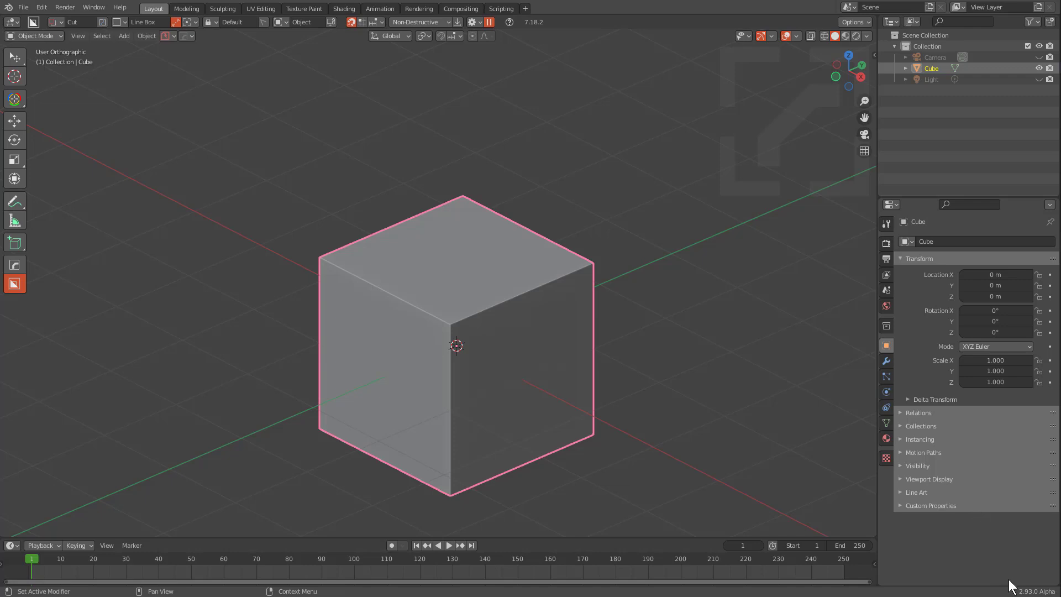
# - Duplicate the default cube, then both cubes together, and repeat the offset to build a diagonal row of eight cubes
pyautogui.press('q')
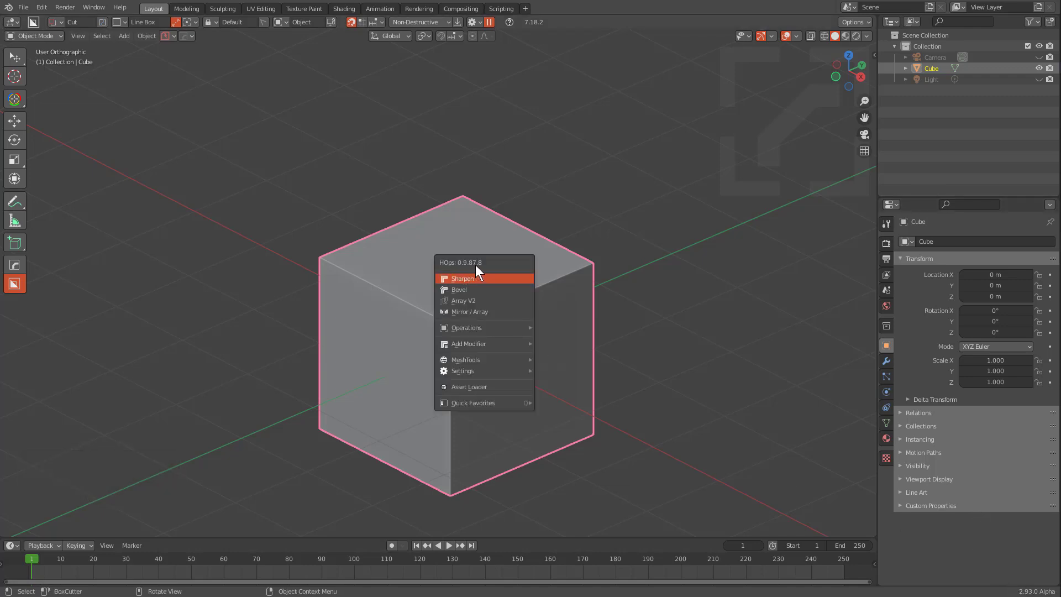
pyautogui.scroll(-4, 542, 240)
pyautogui.hotkey('shift', 'd')
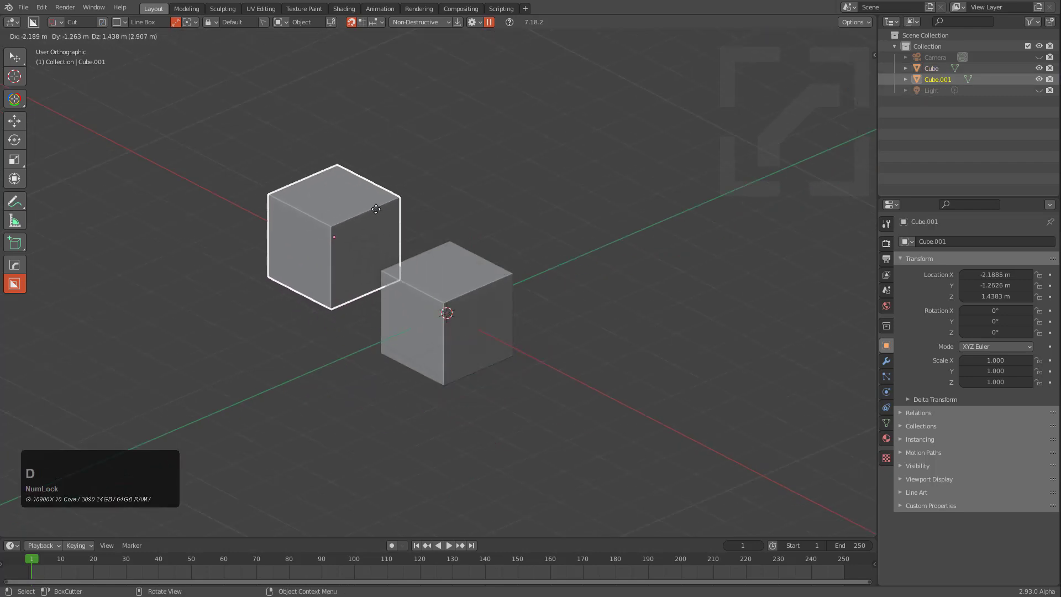
pyautogui.click(377, 207)
pyautogui.scroll(-2, 484, 303)
pyautogui.press('a')
pyautogui.hotkey('shift', 'd')
pyautogui.click(362, 223)
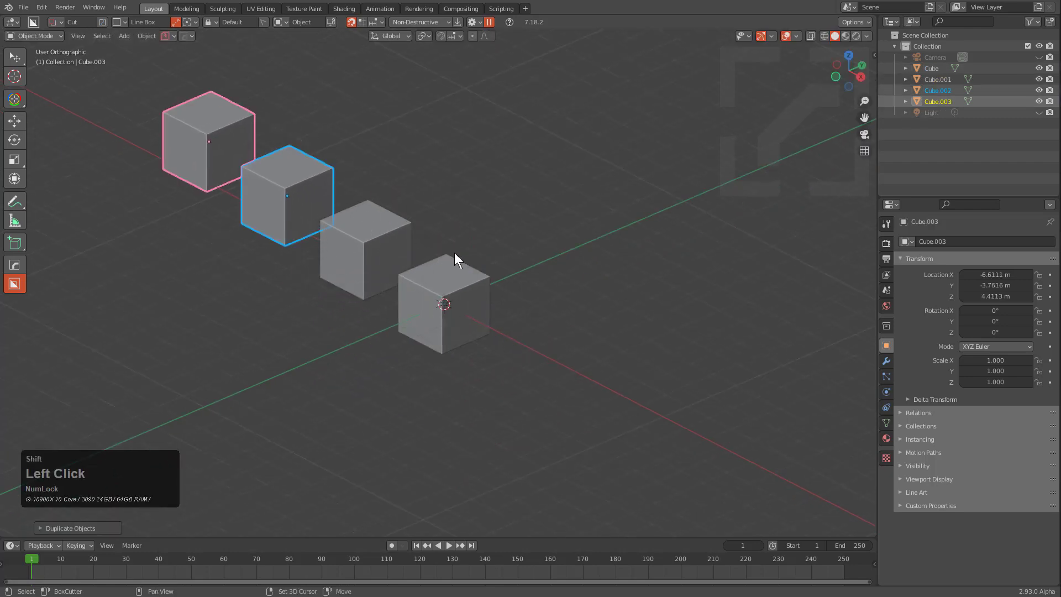
pyautogui.hotkey('shift', 'r')
pyautogui.hotkey('shift', 'r')
# - Duplicate the whole row beside itself and repeat the offset six times to form an eight-by-eight grid of cubes
pyautogui.scroll(-3, 436, 259)
pyautogui.press('a')
pyautogui.hotkey('shift', 'd')
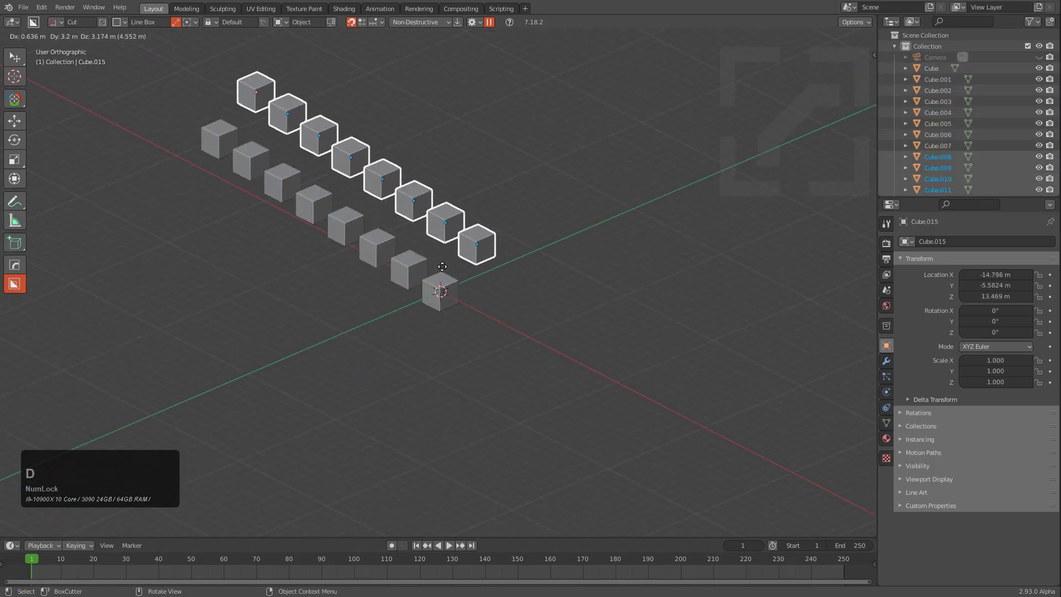
pyautogui.click(439, 271)
pyautogui.hotkey('shift', 'r')
pyautogui.hotkey('shift', 'r')
pyautogui.hotkey('shift', 'r')
pyautogui.hotkey('shift', 'r')
pyautogui.hotkey('shift', 'r')
pyautogui.hotkey('shift', 'r')
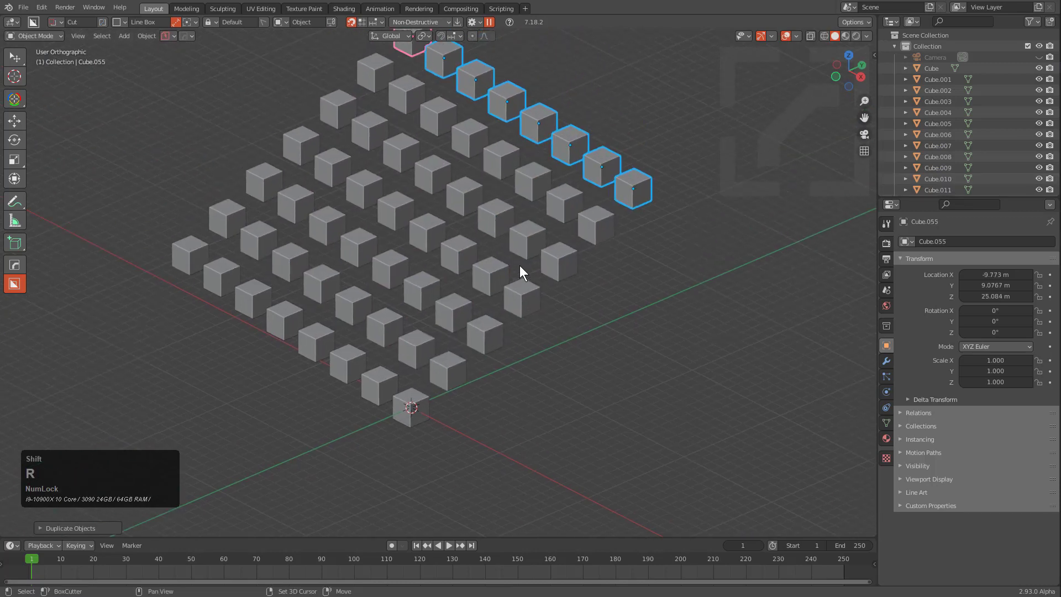
# - Select the whole cube grid and add a unique blank material to every cube, applying it twice
pyautogui.moveTo(519, 267); pyautogui.dragTo(552, 251, button='middle')
pyautogui.press('a')
pyautogui.press('m')
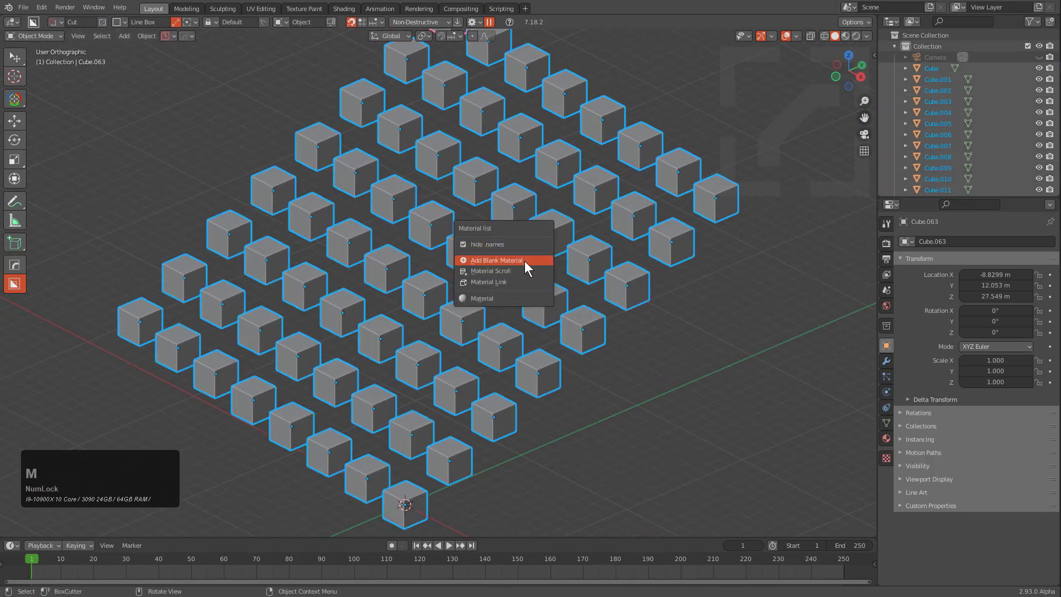
pyautogui.click(525, 261)
pyautogui.press('m')
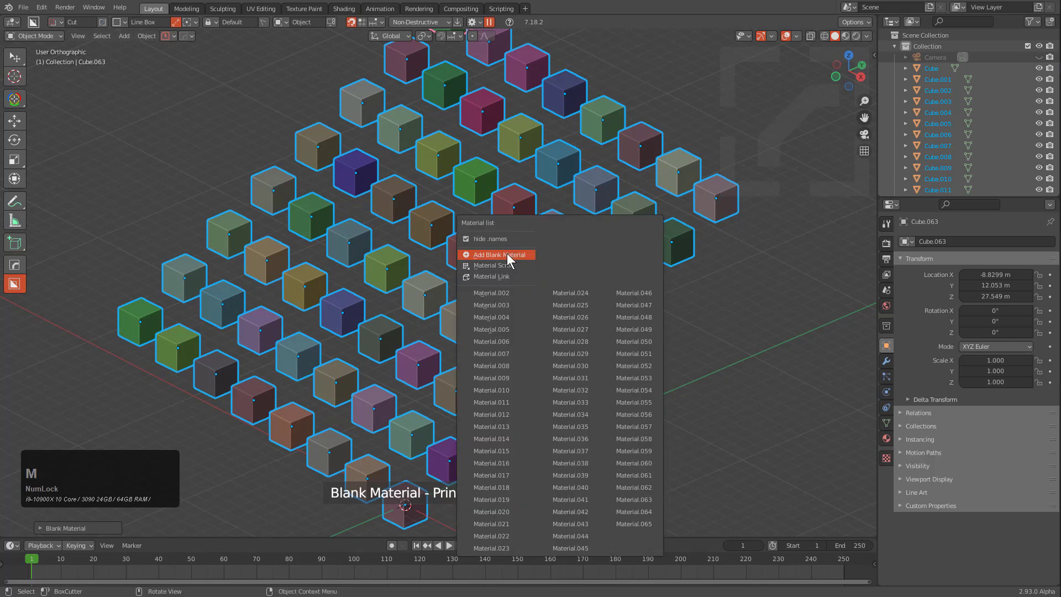
pyautogui.keyDown('ctrl'); pyautogui.click(506, 254); pyautogui.keyUp('ctrl')
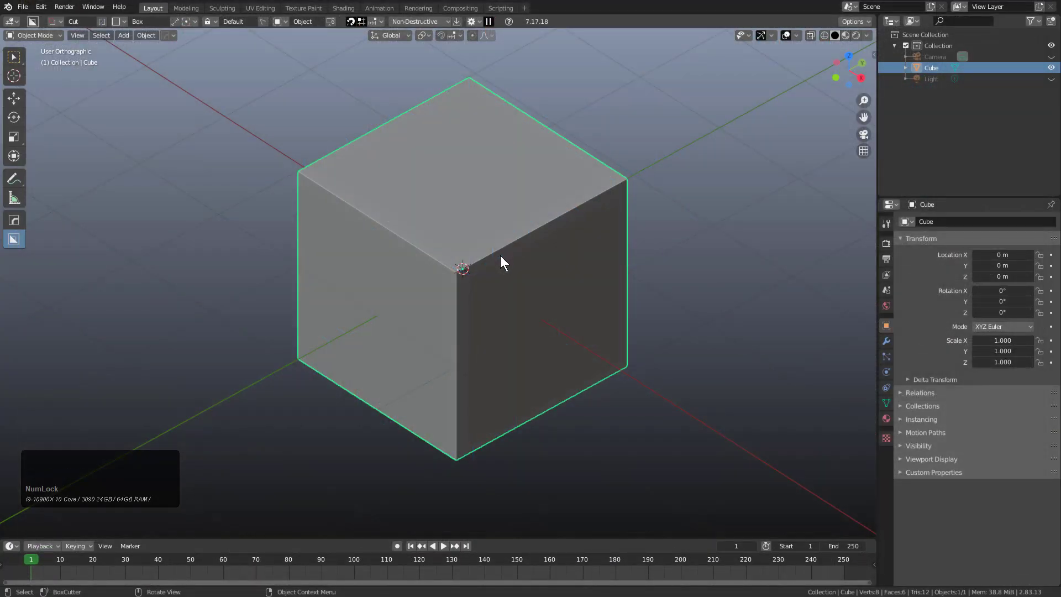
# - In the new scene, duplicate the default cube twice to form a diagonal row of three cubes
pyautogui.scroll(-2, 501, 255)
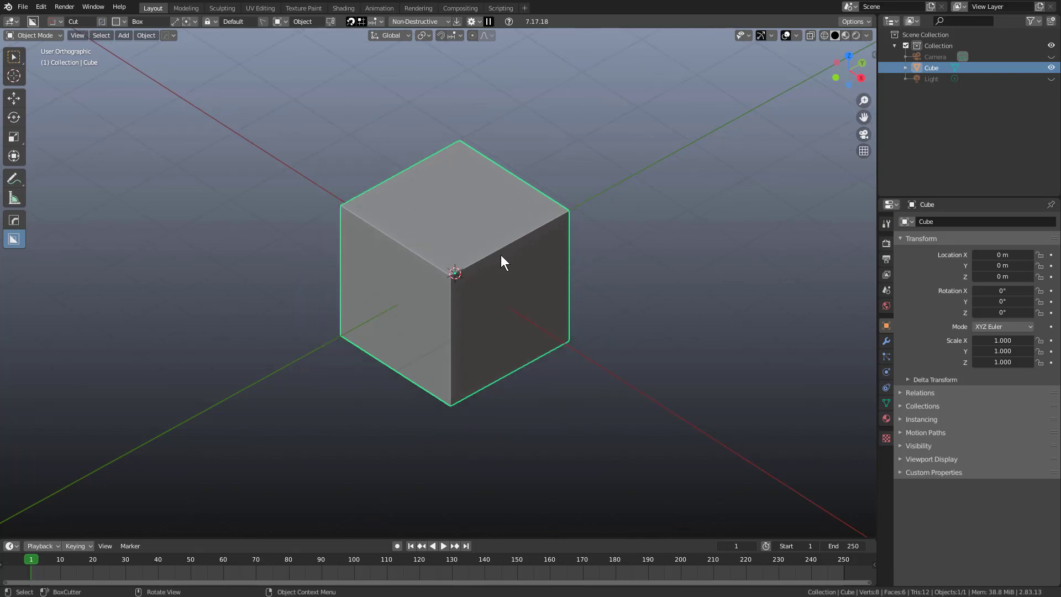
pyautogui.scroll(-5, 494, 257)
pyautogui.moveTo(489, 260); pyautogui.dragTo(499, 317, button='middle')
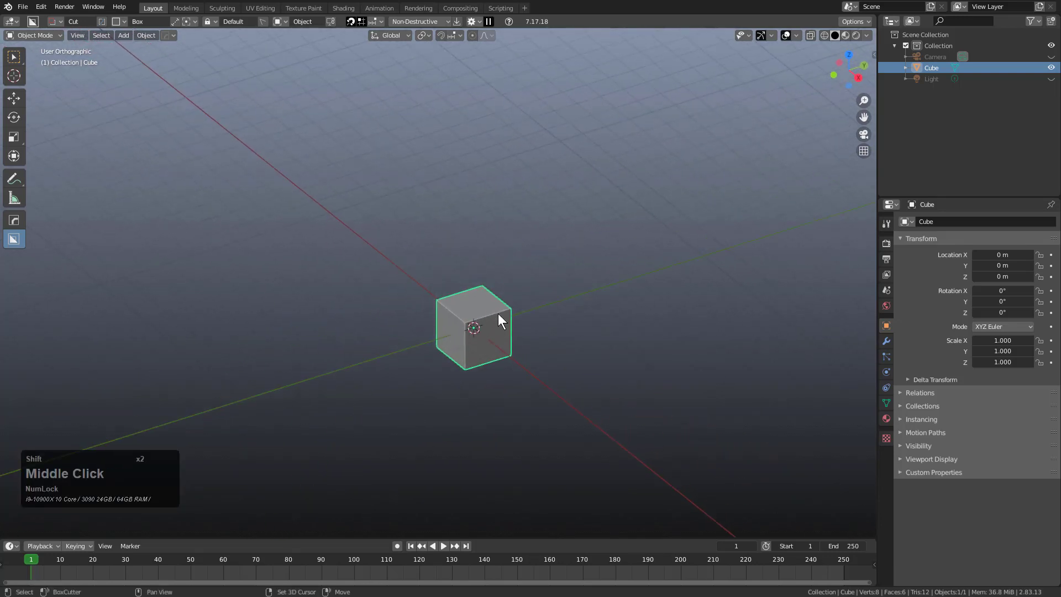
pyautogui.hotkey('shift', 'd')
pyautogui.keyDown('shift'); pyautogui.click(522, 322); pyautogui.keyUp('shift')
pyautogui.hotkey('shift', 'd')
pyautogui.click(448, 243)
# - Duplicate the three cubes twice along the diagonal to extend the row to nine cubes
pyautogui.press('a')
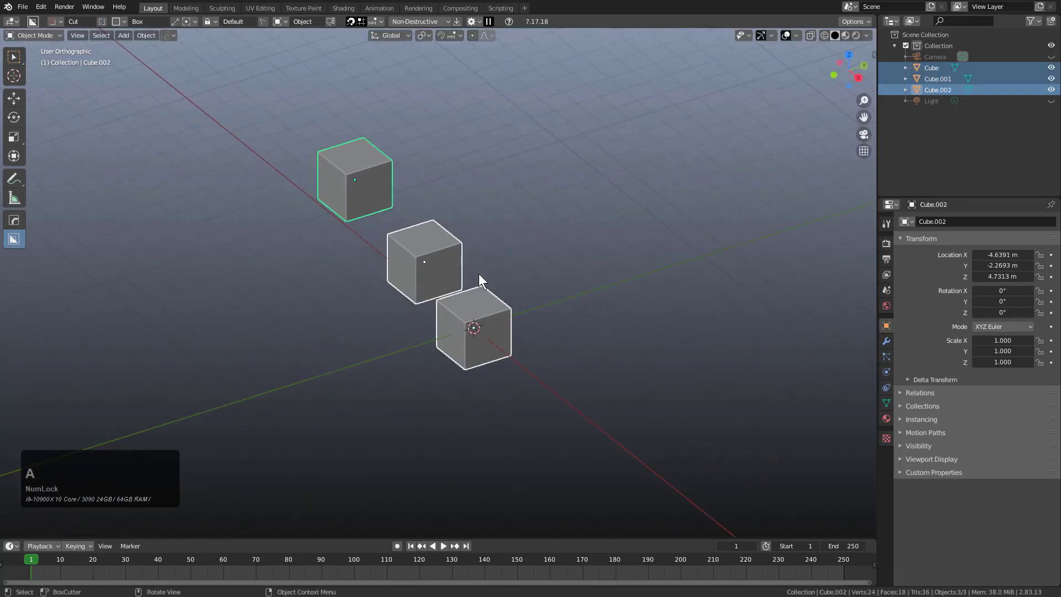
pyautogui.hotkey('shift', 'd')
pyautogui.click(376, 128)
pyautogui.scroll(-2, 532, 323)
pyautogui.hotkey('shift', 'd')
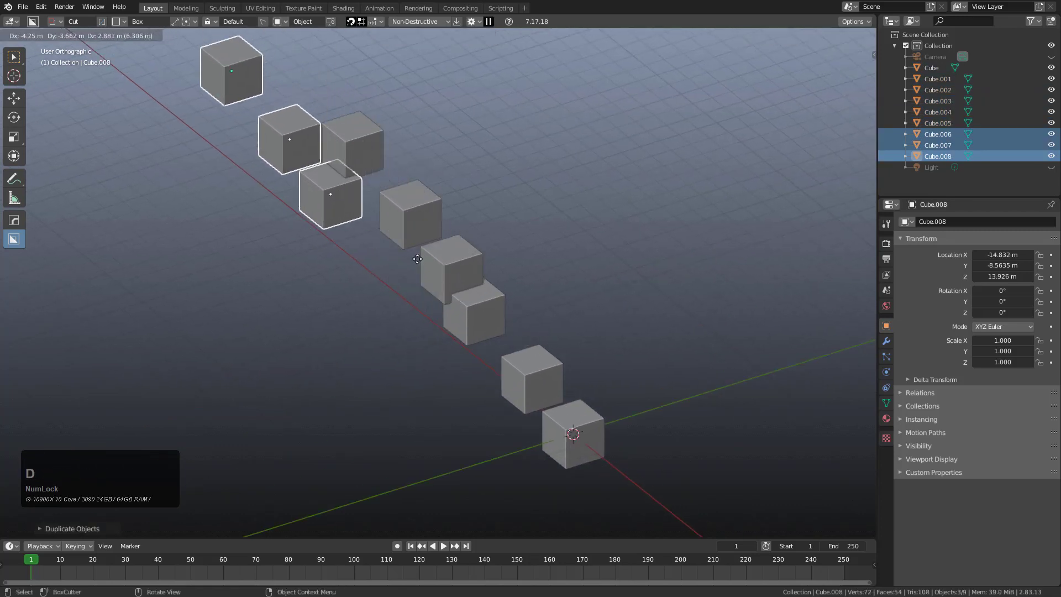
pyautogui.click(413, 188)
# - Select all nine cubes and add a unique blank material to each one
pyautogui.press('a')
pyautogui.press('m')
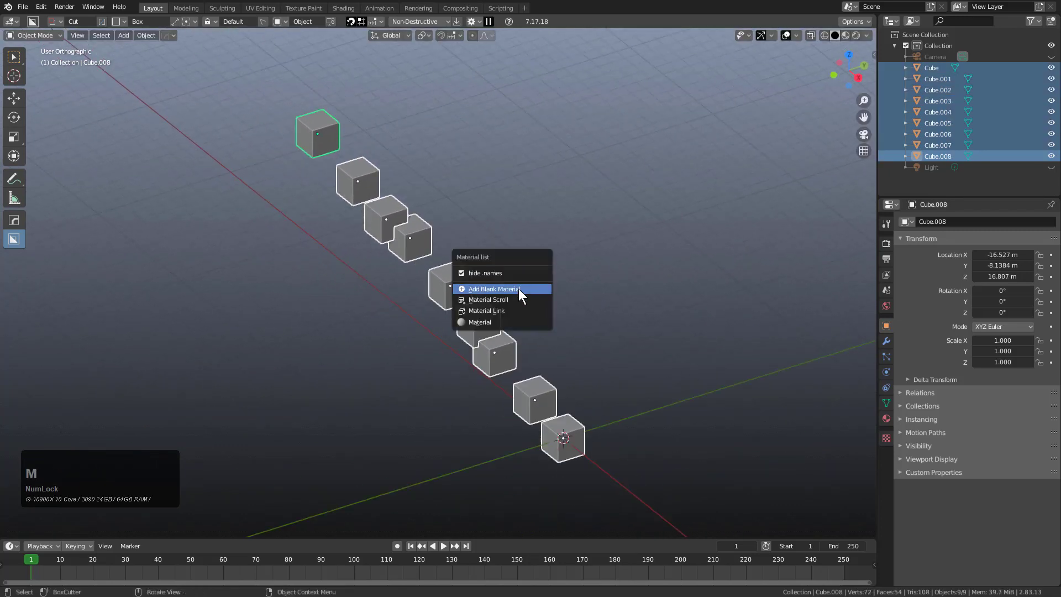
pyautogui.click(518, 288)
# - Duplicate the coloured row beside itself and repeat the offset thirteen times to form fifteen rows of nine cubes
pyautogui.hotkey('shift', 'd')
pyautogui.click(515, 318)
pyautogui.hotkey('shift', 'r')
pyautogui.hotkey('shift', 'r')
pyautogui.hotkey('shift', 'r')
pyautogui.hotkey('shift', 'r')
pyautogui.hotkey('shift', 'r')
pyautogui.hotkey('shift', 'r')
pyautogui.hotkey('shift', 'r')
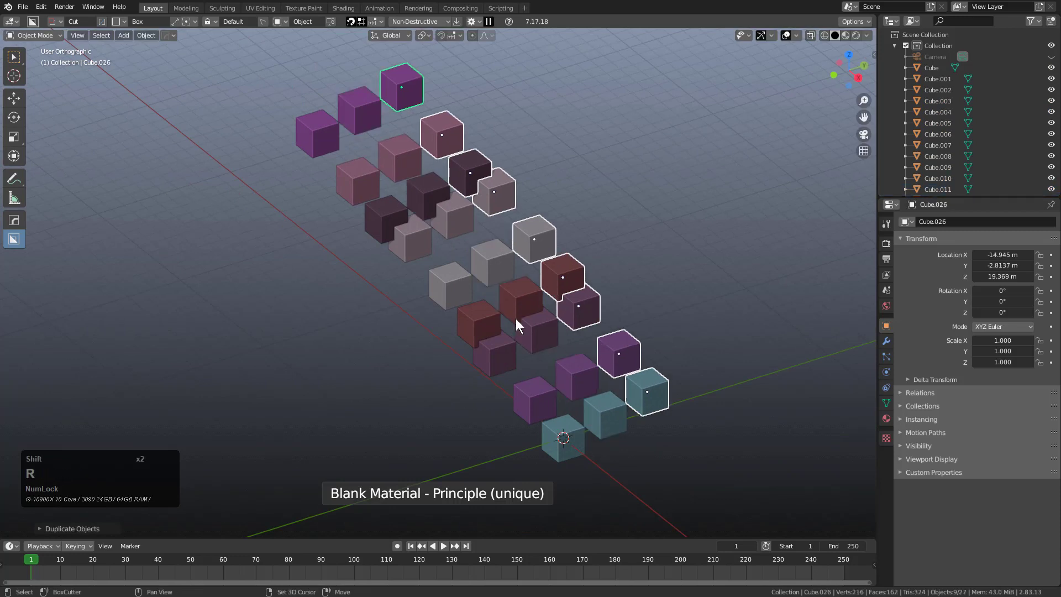
pyautogui.keyDown('shift'); pyautogui.moveTo(685, 218); pyautogui.dragTo(538, 277, button='middle'); pyautogui.keyUp('shift')
pyautogui.hotkey('shift', 'r')
pyautogui.hotkey('shift', 'r')
pyautogui.hotkey('shift', 'r')
pyautogui.hotkey('shift', 'r')
pyautogui.hotkey('shift', 'r')
pyautogui.hotkey('shift', 'r')
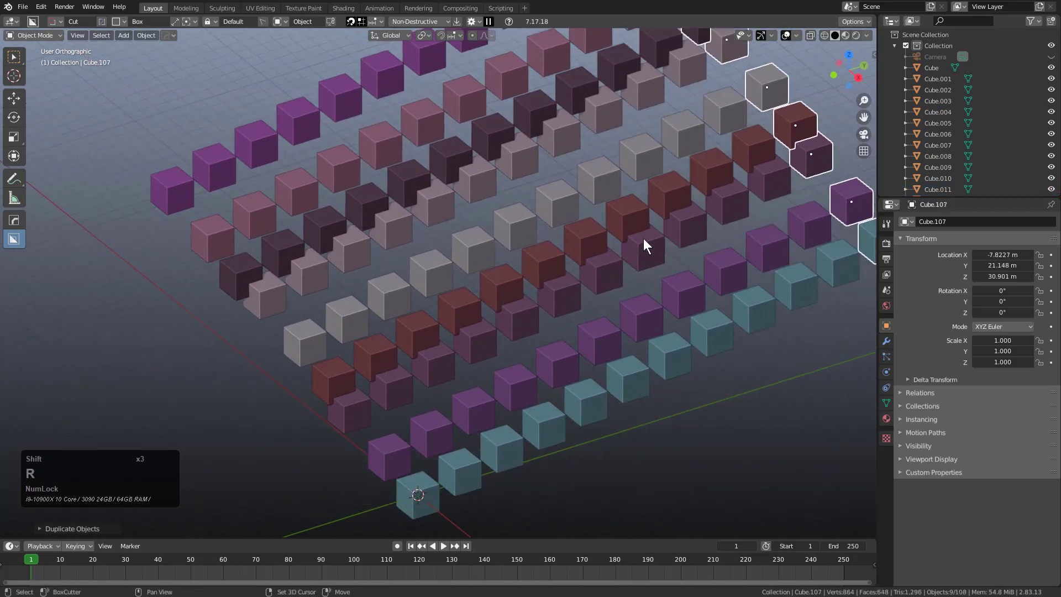
# - Select the entire block of 135 cubes and add a unique blank material to each cube
pyautogui.keyDown('shift'); pyautogui.moveTo(683, 209); pyautogui.dragTo(570, 270, button='middle'); pyautogui.keyUp('shift')
pyautogui.press('a')
pyautogui.press('m')
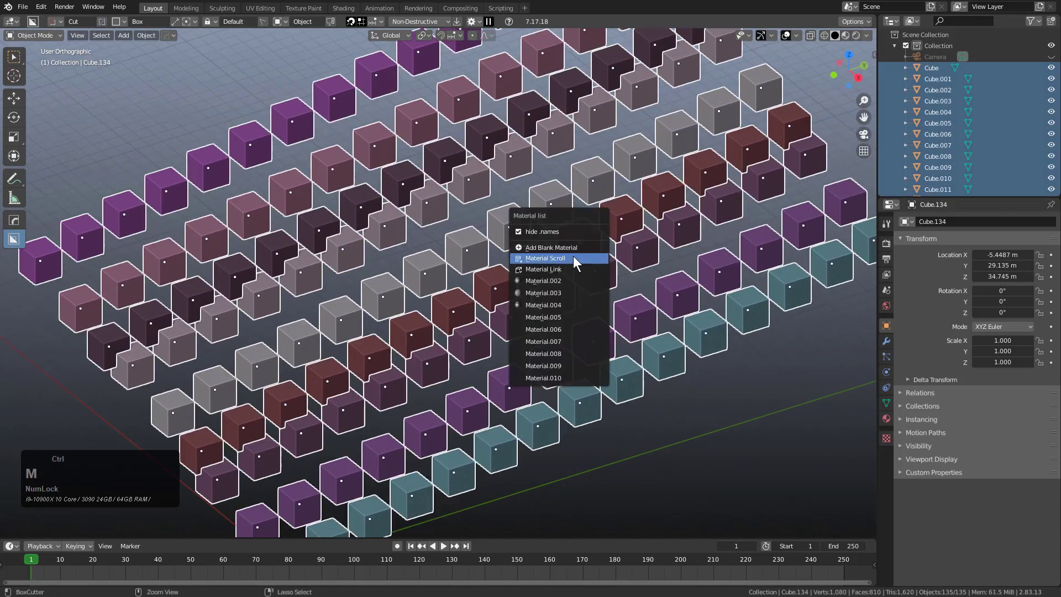
pyautogui.click(572, 247)
# - Reapply unique blank materials to all selected cubes thirteen more times to keep randomising their colours
pyautogui.hotkey('alt', 'm')
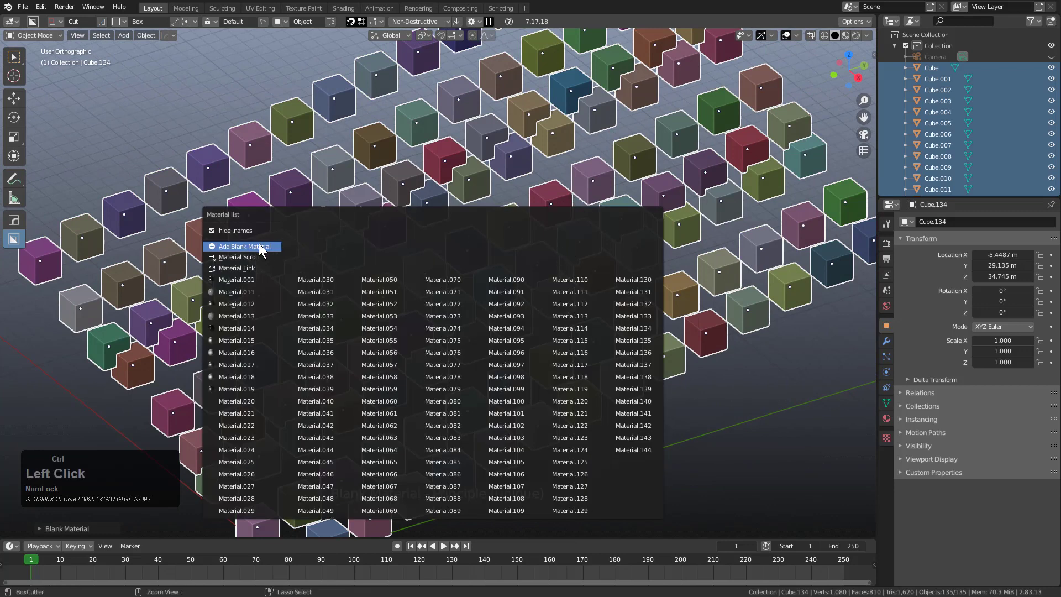
pyautogui.click(258, 247)
pyautogui.hotkey('alt', 'm')
pyautogui.click(47, 246)
pyautogui.hotkey('alt', 'm')
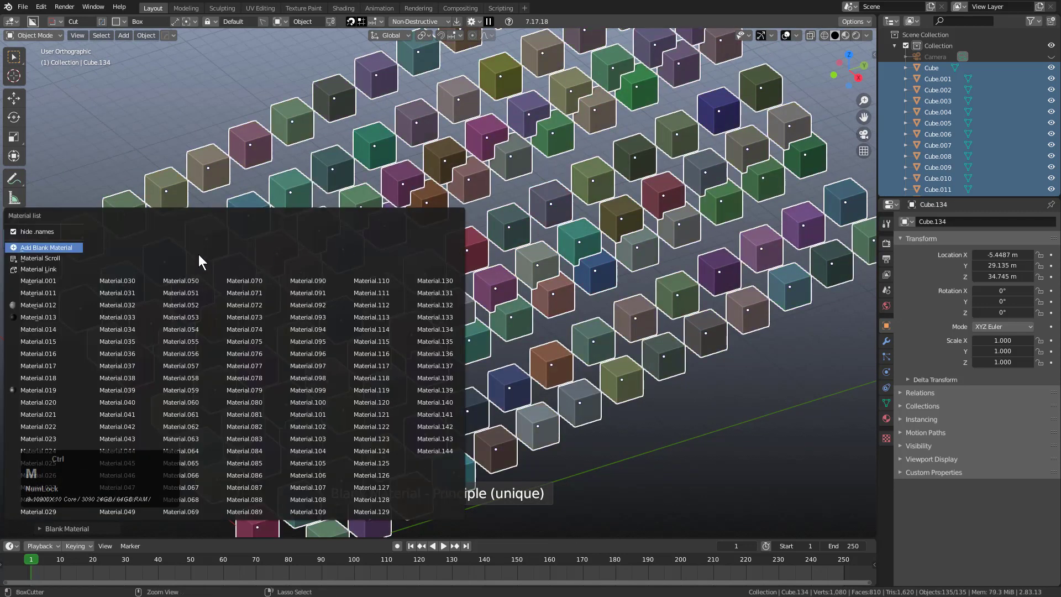
pyautogui.click(33, 247)
pyautogui.hotkey('alt', 'm')
pyautogui.click(44, 246)
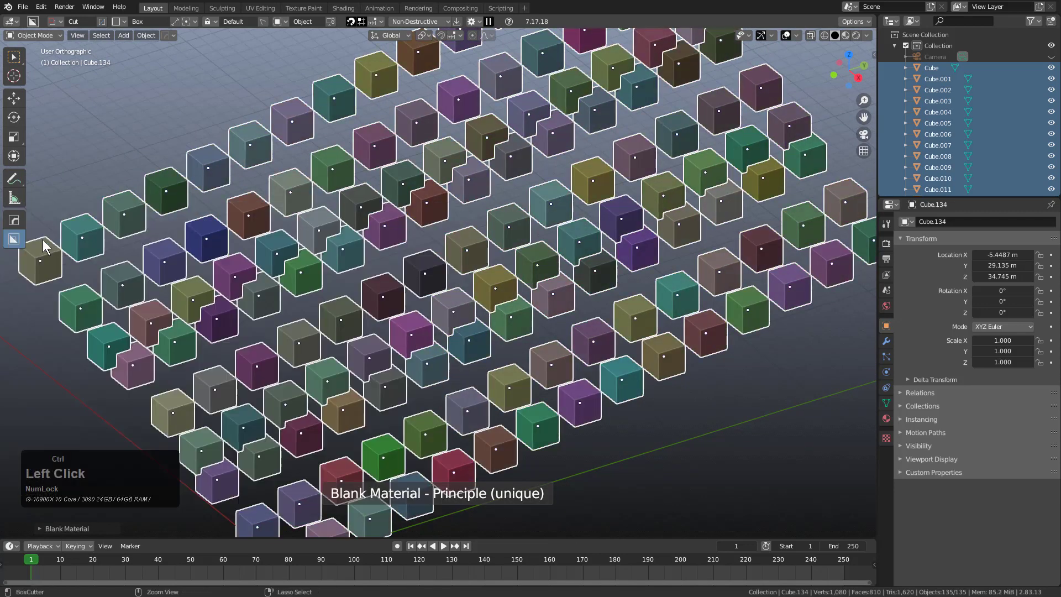
pyautogui.hotkey('alt', 'm')
pyautogui.click(38, 240)
pyautogui.hotkey('alt', 'm')
pyautogui.click(44, 238)
pyautogui.hotkey('alt', 'm')
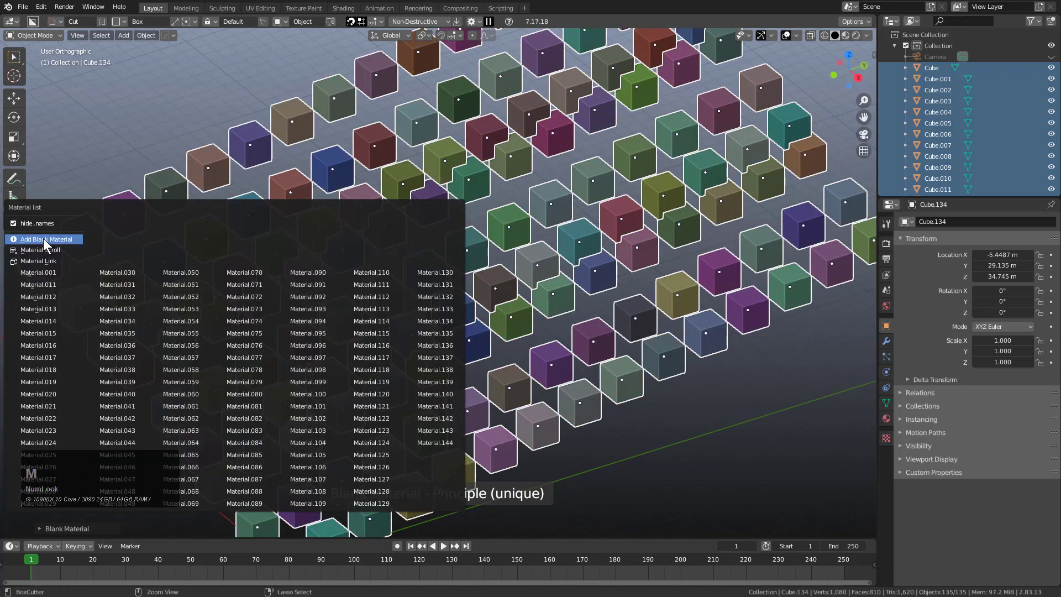
pyautogui.click(44, 237)
pyautogui.hotkey('ctrl', 'm')
pyautogui.click(57, 236)
pyautogui.hotkey('ctrl', 'm')
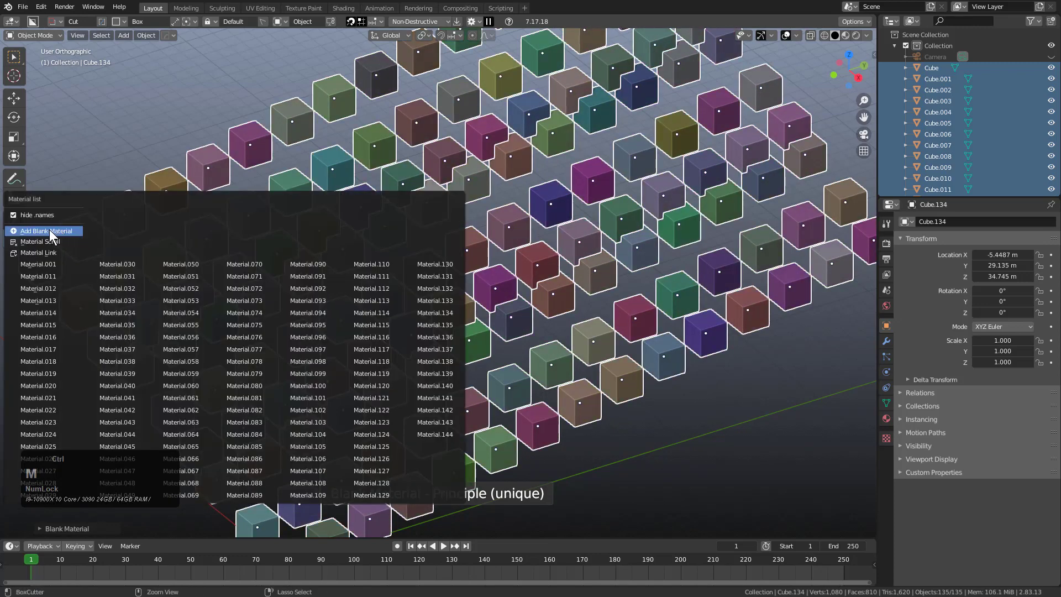
pyautogui.click(49, 230)
pyautogui.hotkey('ctrl', 'm')
pyautogui.click(57, 230)
pyautogui.hotkey('ctrl', 'm')
pyautogui.click(58, 227)
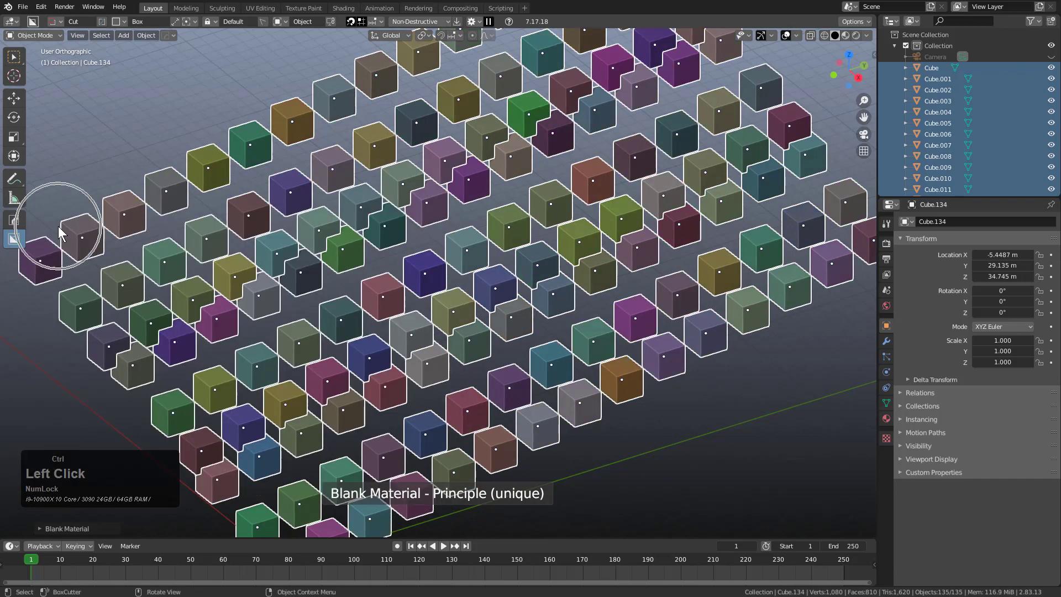
pyautogui.hotkey('ctrl', 'm')
pyautogui.click(57, 224)
pyautogui.hotkey('ctrl', 'm')
pyautogui.click(57, 217)
# - Duplicate the whole block of cubes twice, placing each copy below the previous block
pyautogui.scroll(-7, 362, 262)
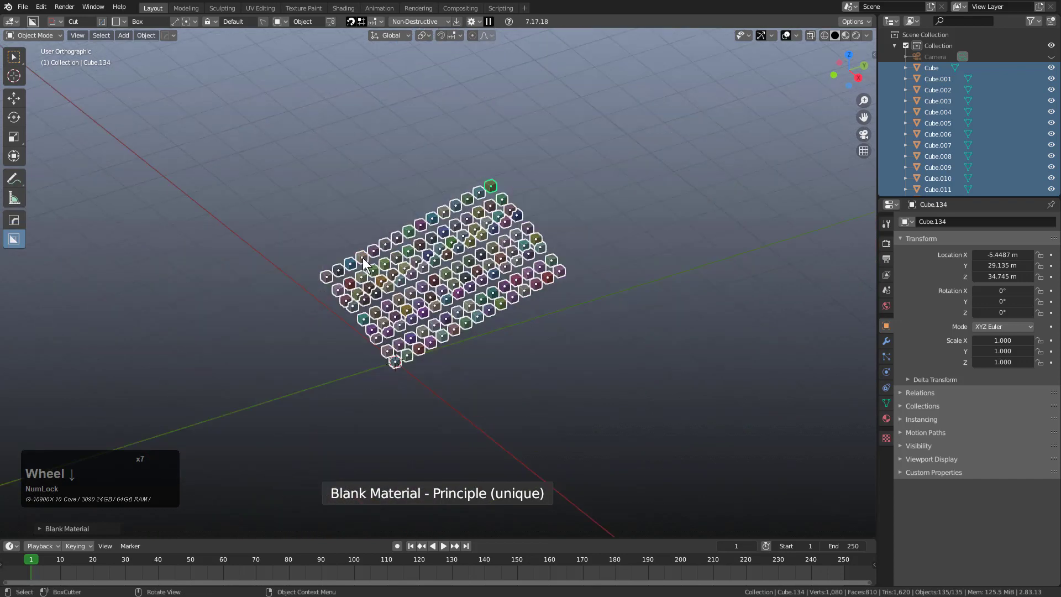
pyautogui.hotkey('shift', 'd')
pyautogui.click(522, 350)
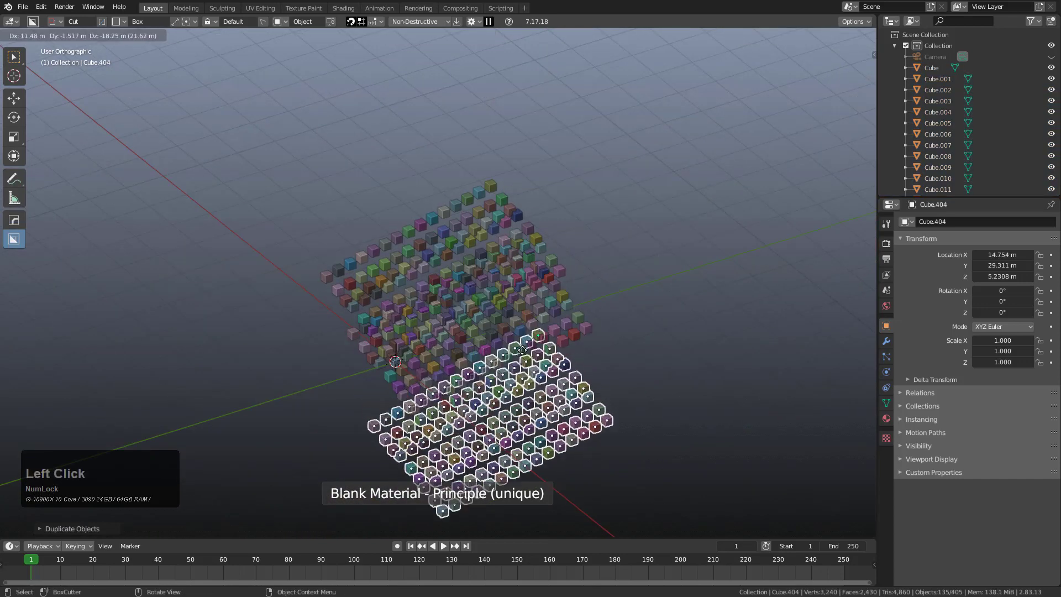
# - Select the cubes of all three blocks and add a unique blank material to each
pyautogui.press('a')
pyautogui.hotkey('ctrl', 'm')
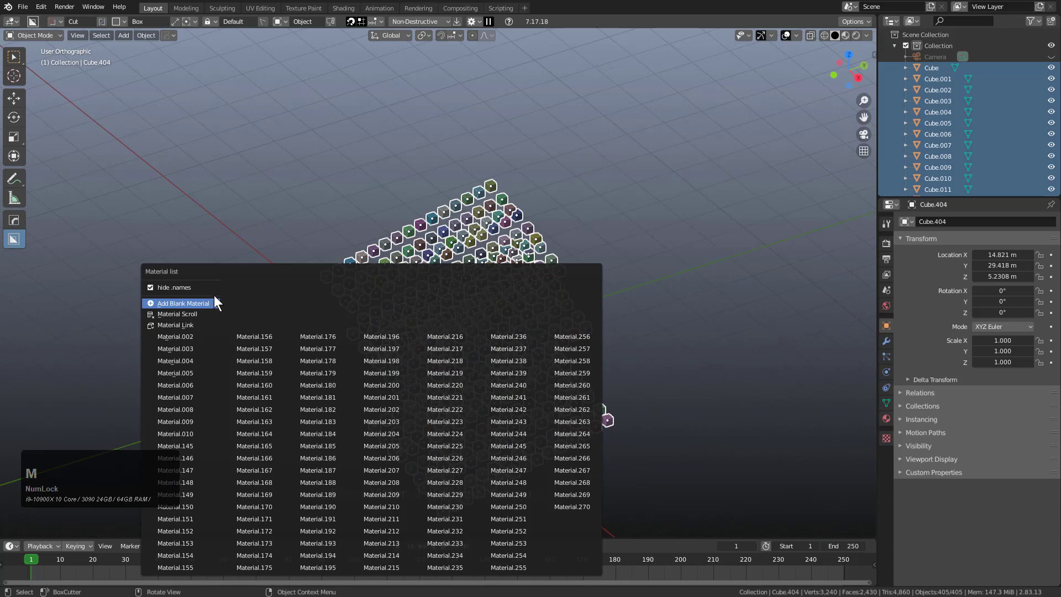
pyautogui.keyDown('ctrl'); pyautogui.click(171, 302); pyautogui.keyUp('ctrl')
# - Reapply unique blank materials to all 405 selected cubes eight more times to randomise their colours again
pyautogui.hotkey('alt', 'm')
pyautogui.keyDown('ctrl'); pyautogui.click(42, 281); pyautogui.keyUp('ctrl')
pyautogui.hotkey('alt', 'm')
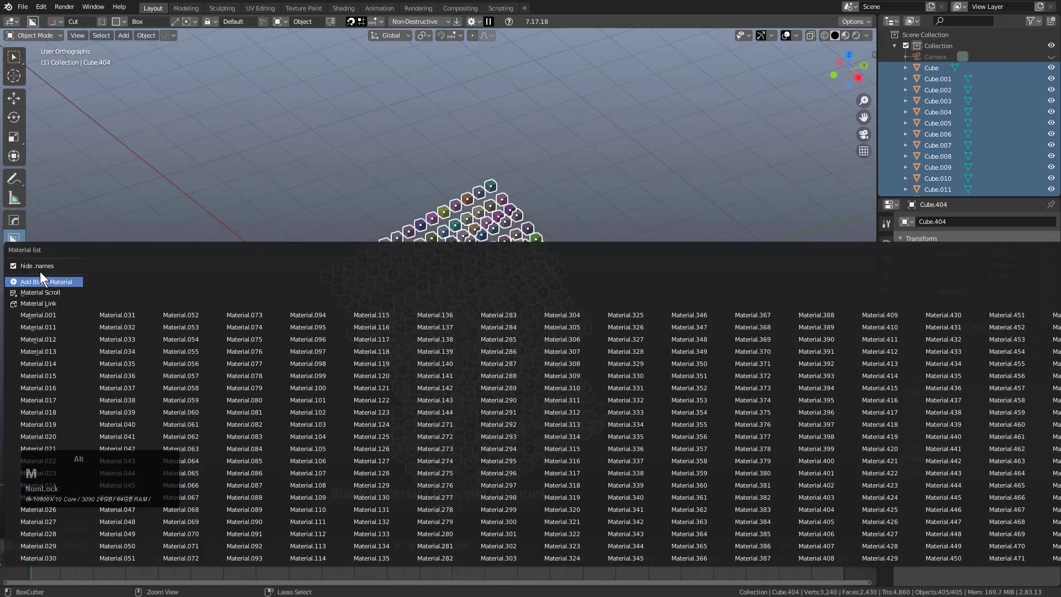
pyautogui.click(40, 279)
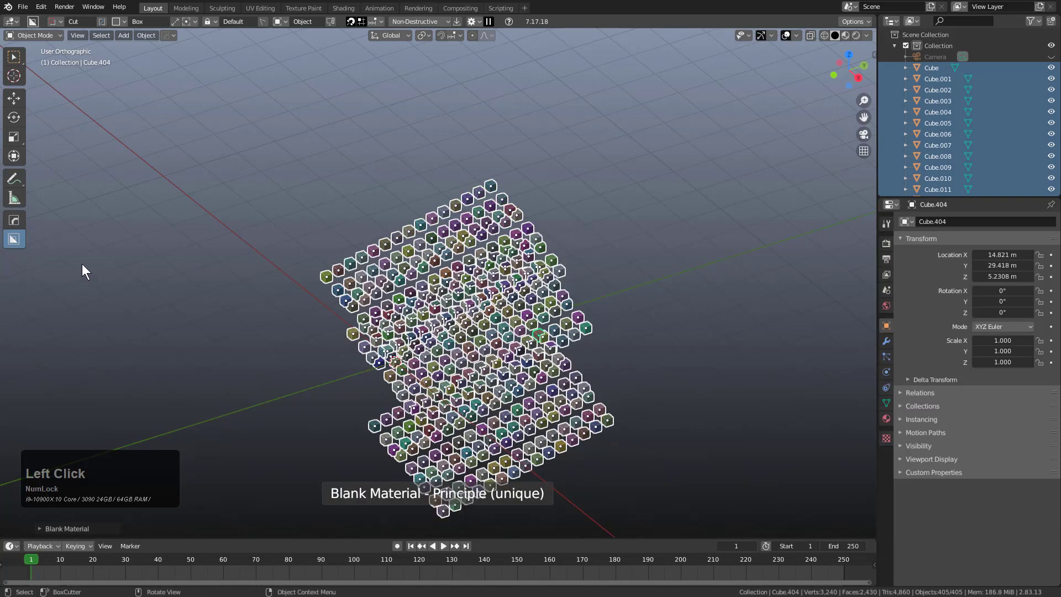
pyautogui.hotkey('alt', 'm')
pyautogui.click(46, 257)
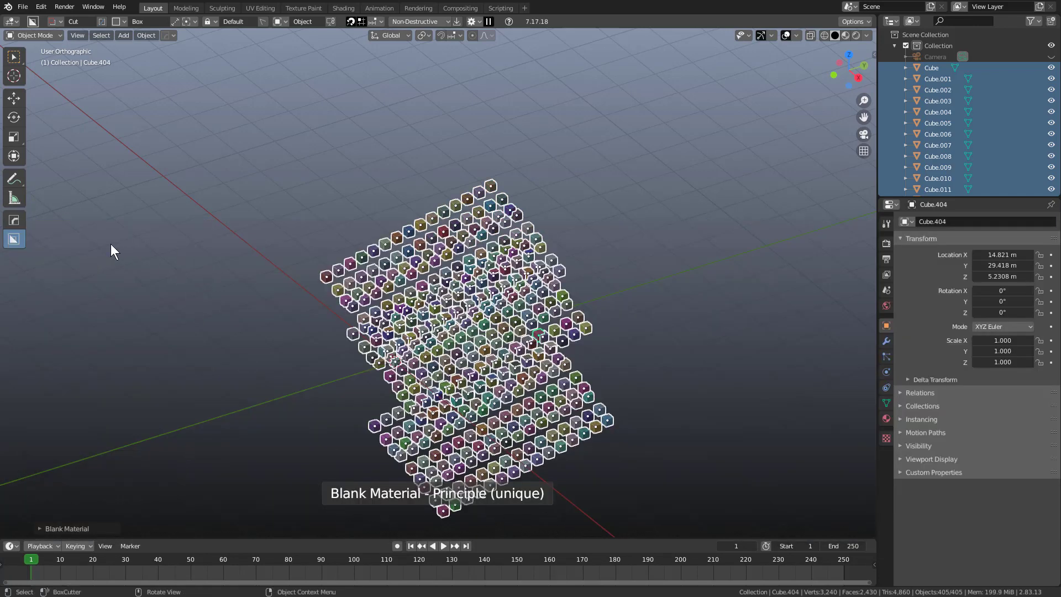
pyautogui.hotkey('alt', 'm')
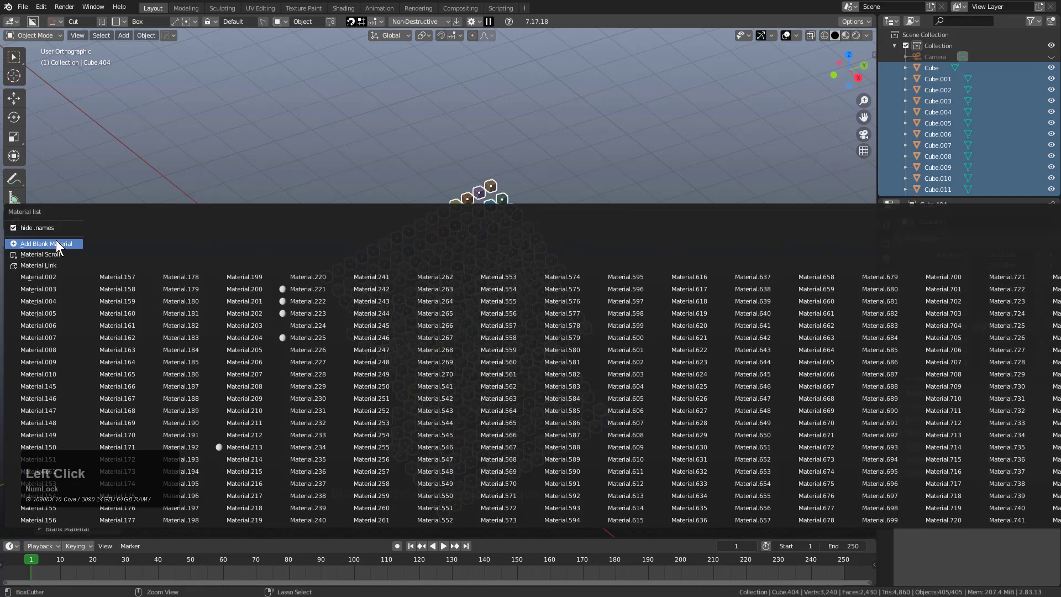
pyautogui.click(56, 240)
pyautogui.hotkey('alt', 'm')
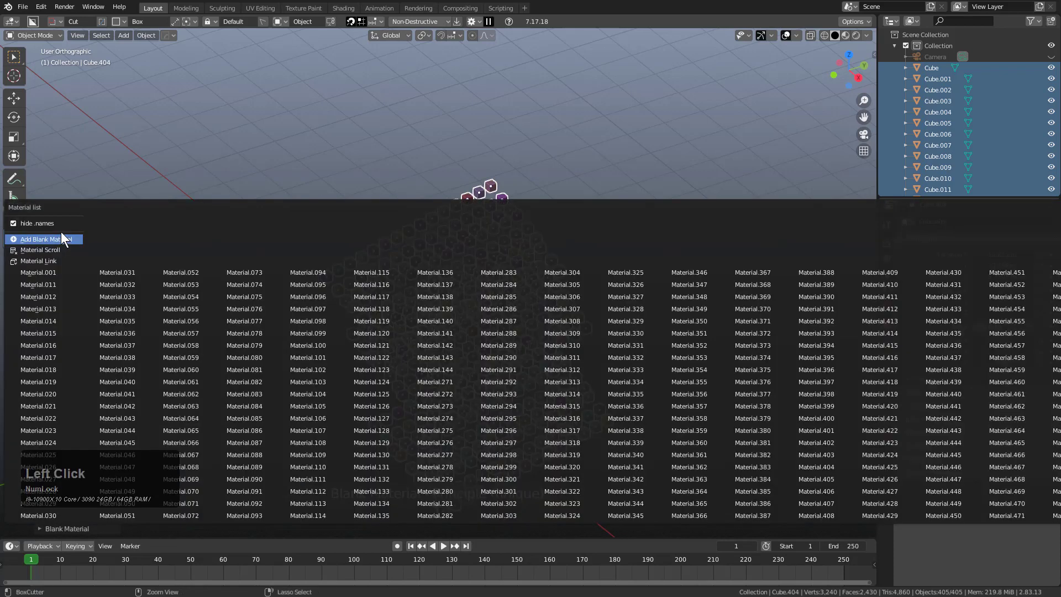
pyautogui.click(60, 232)
pyautogui.hotkey('alt', 'm')
pyautogui.click(59, 231)
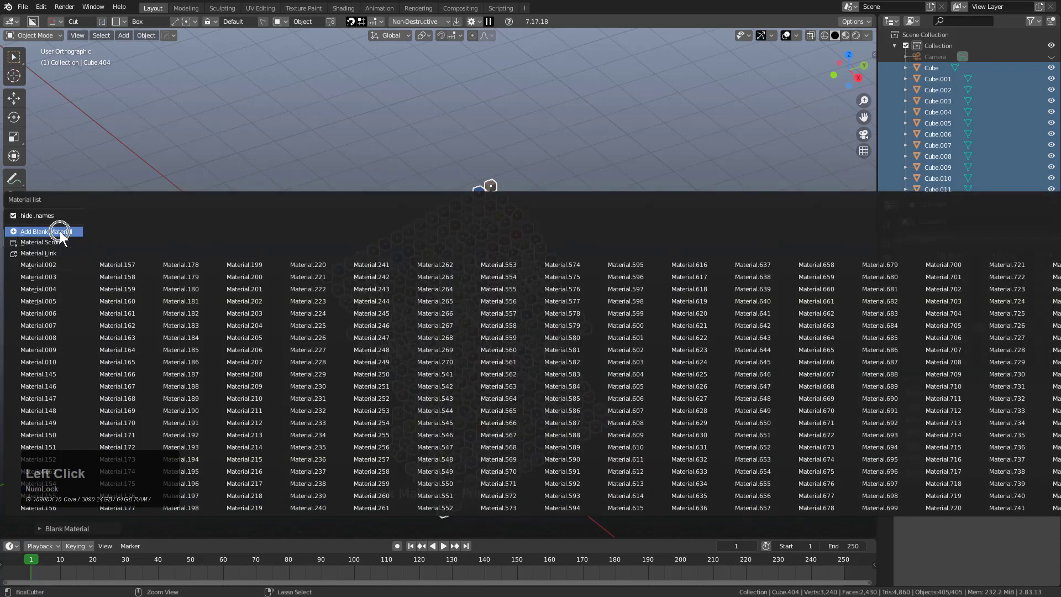
pyautogui.hotkey('ctrl', 'm')
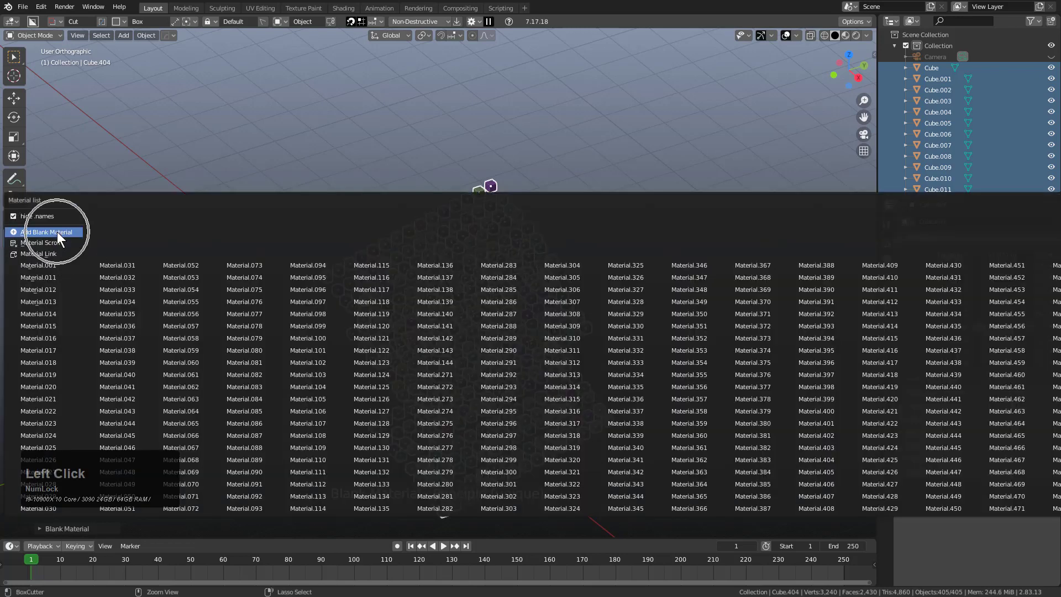
pyautogui.click(58, 231)
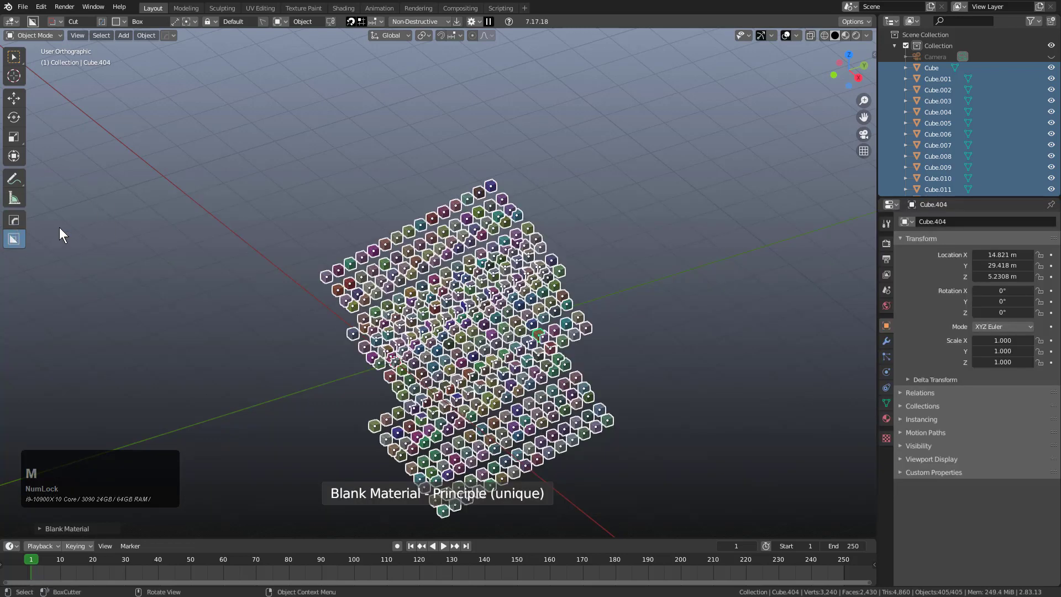
pyautogui.press('m')
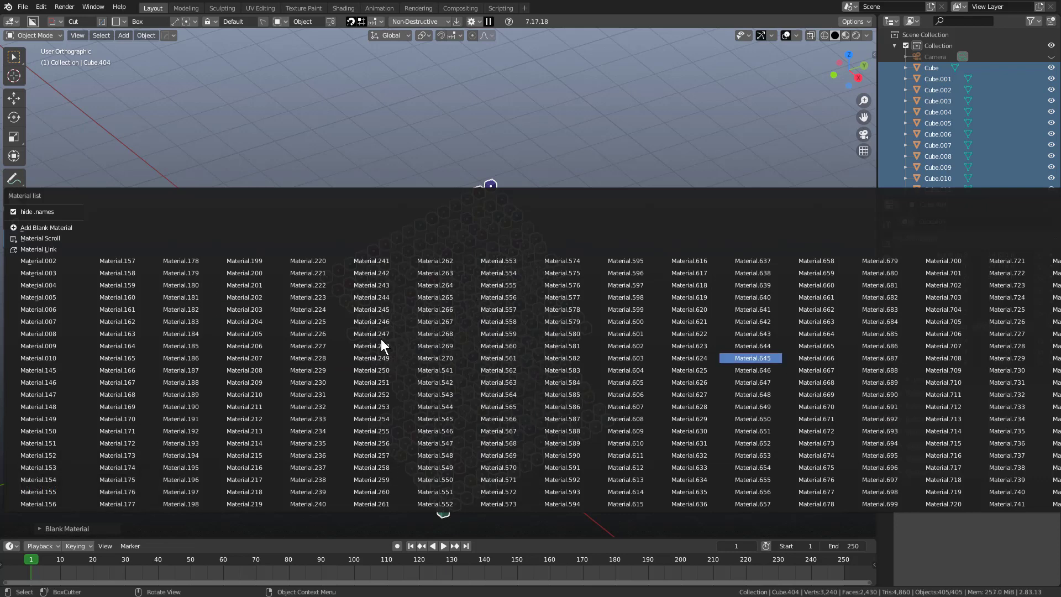
pyautogui.click(48, 227)
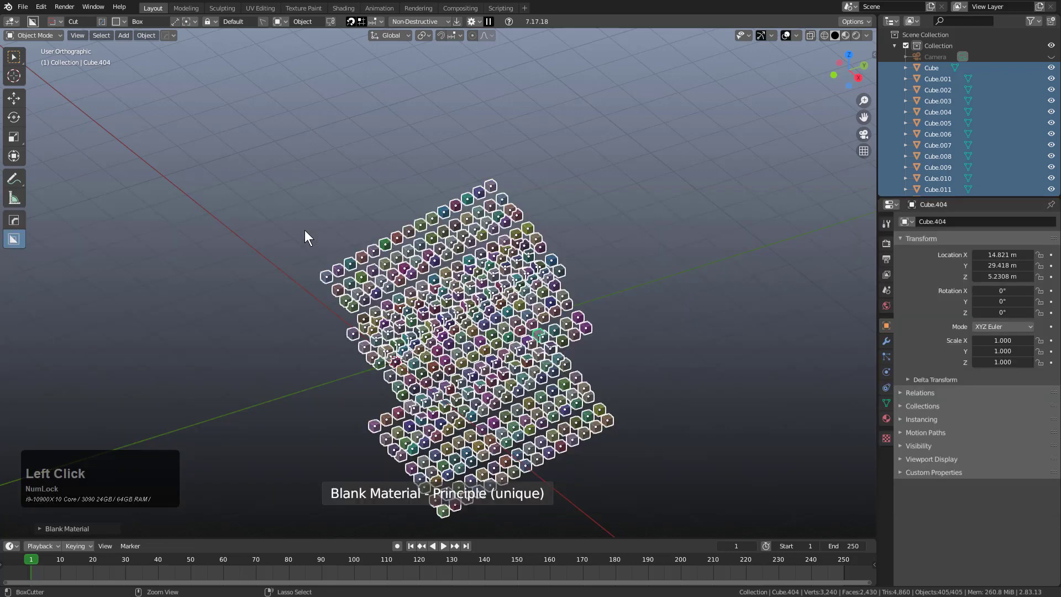
# - Bring up the material list for the selected cubes and examine its material entries
pyautogui.press('F9')
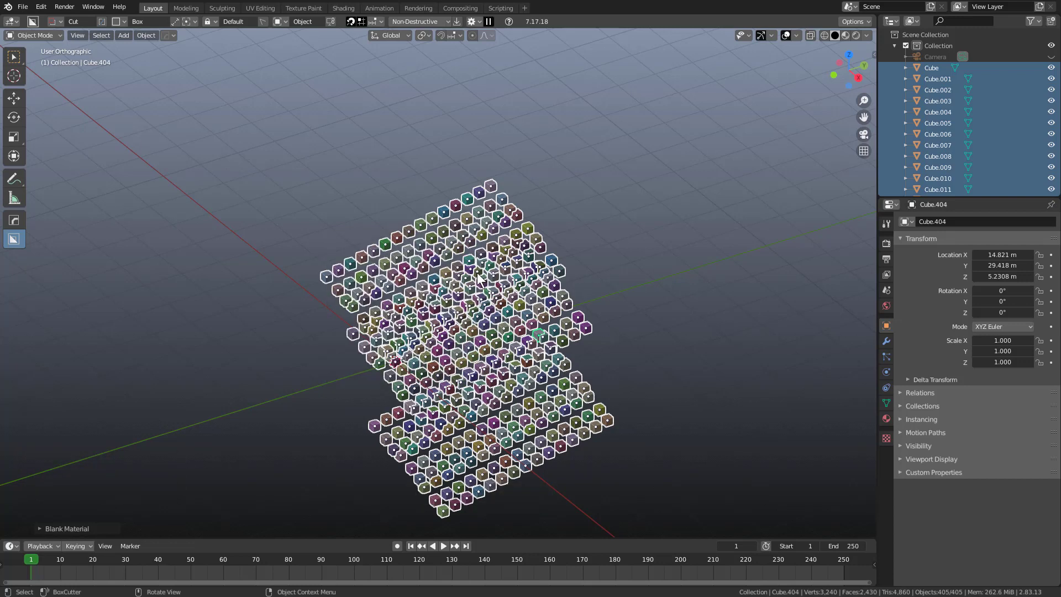
pyautogui.press('m')
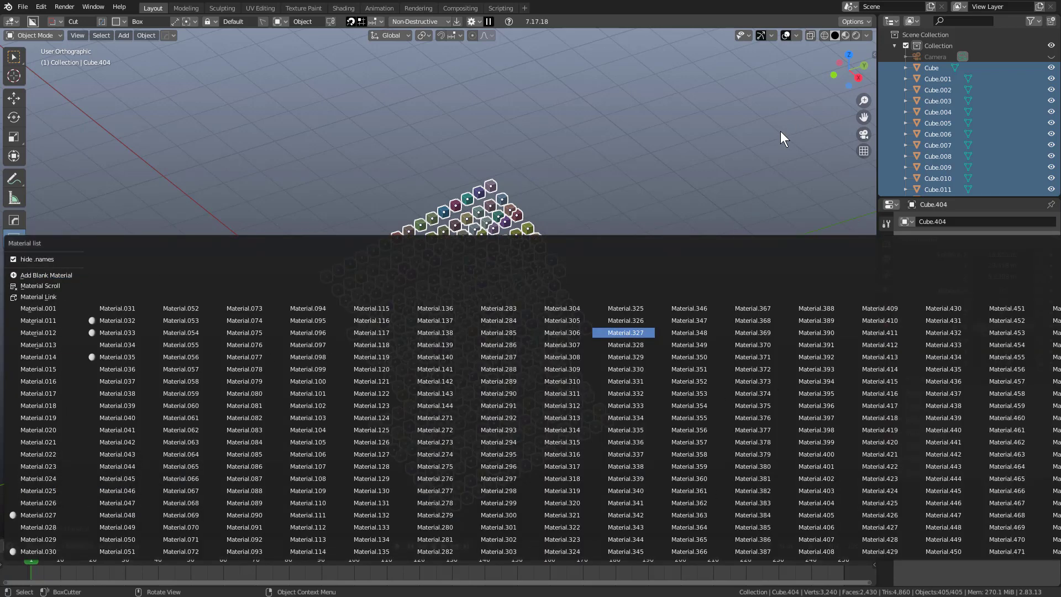
pyautogui.rightClick(762, 130)
pyautogui.rightClick(944, 40)
pyautogui.click(812, 71)
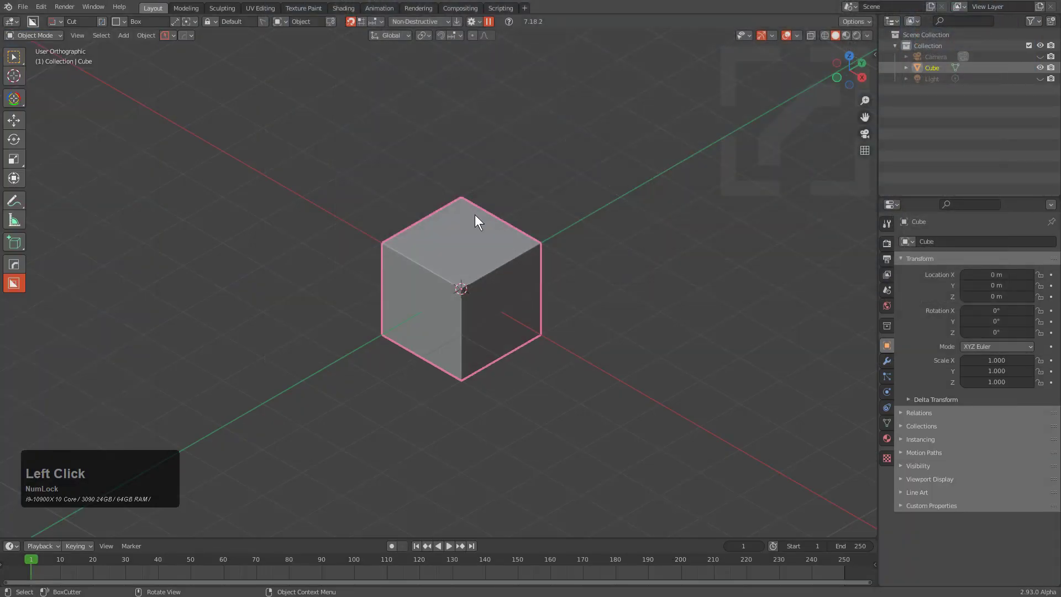
# - Duplicate the cube and its copies along a diagonal line to form a row of six cubes
pyautogui.moveTo(475, 214); pyautogui.dragTo(511, 253, button='middle')
pyautogui.scroll(-2, 480, 226)
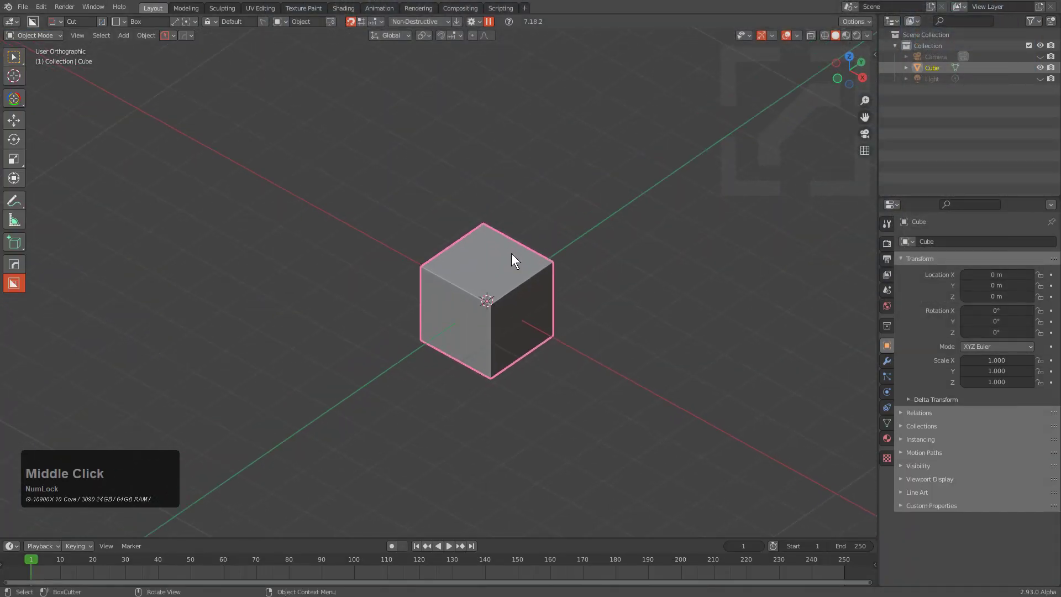
pyautogui.scroll(-2, 517, 276)
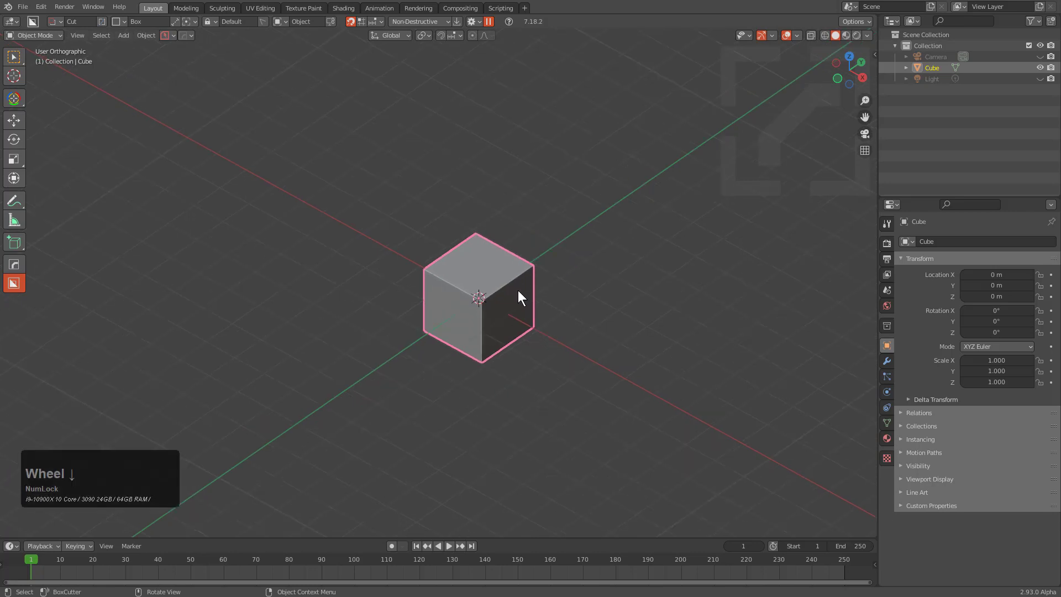
pyautogui.moveTo(519, 290); pyautogui.dragTo(569, 376, button='middle')
pyautogui.hotkey('shift', 'd')
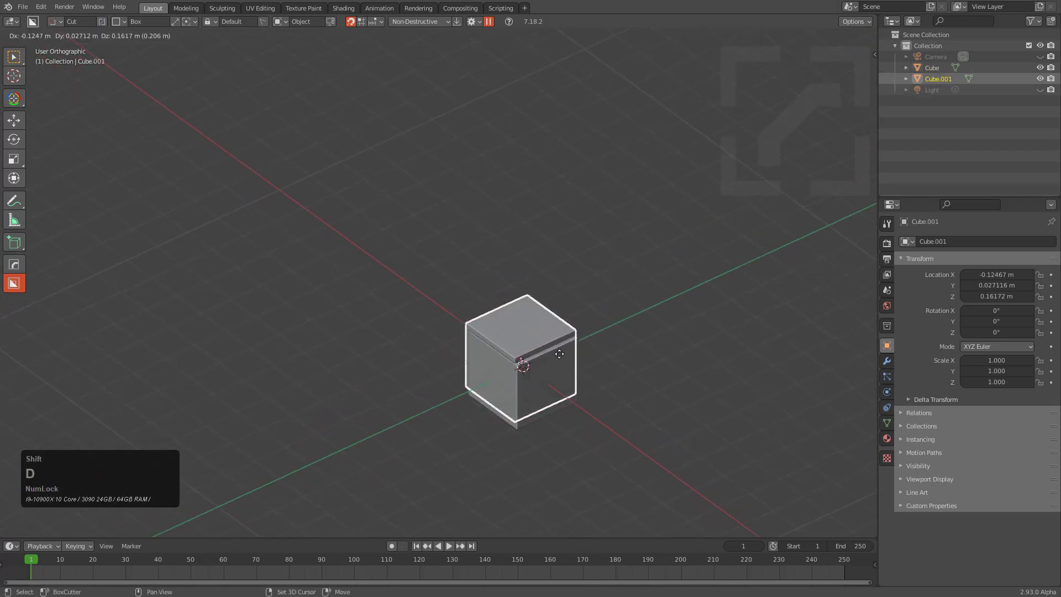
pyautogui.click(512, 299)
pyautogui.hotkey('shift', 'd')
pyautogui.click(511, 289)
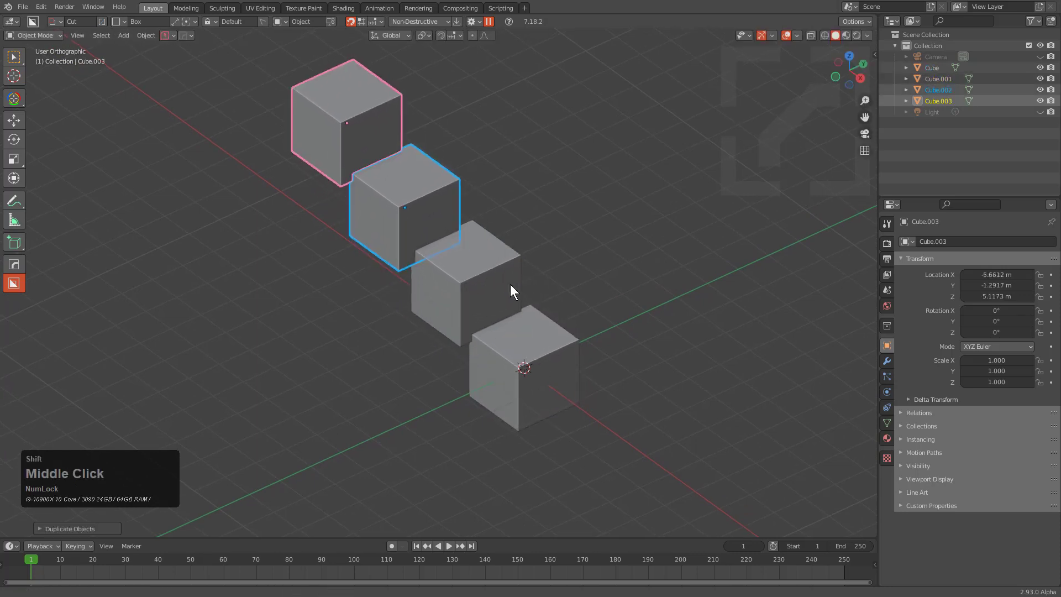
pyautogui.hotkey('shift', 'd')
pyautogui.click(431, 185)
pyautogui.scroll(-4, 430, 185)
# - Double the whole row of cubes twice along the same diagonal to make a line of 24 cubes
pyautogui.press('a')
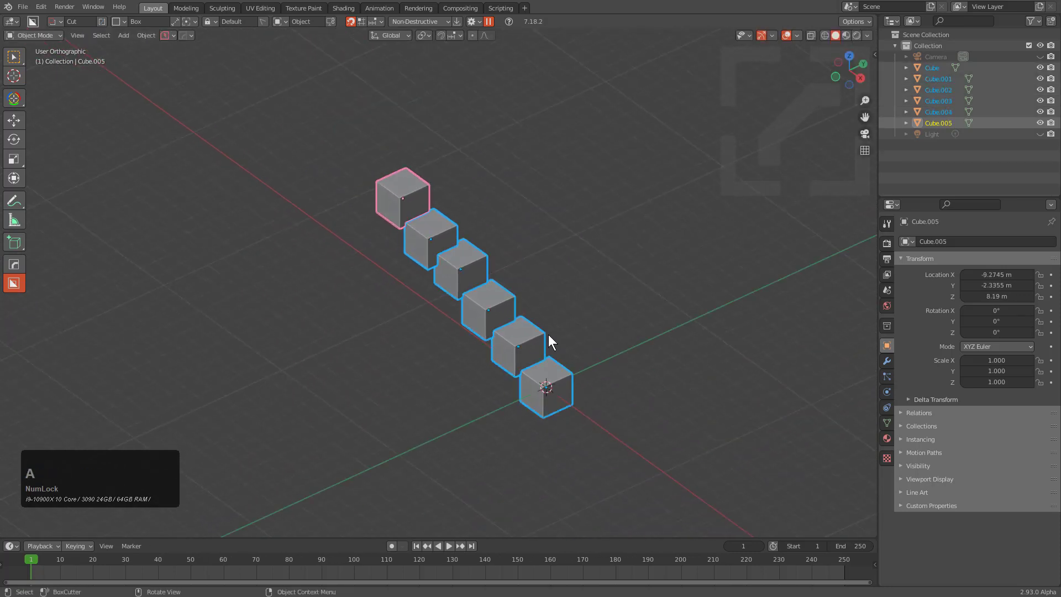
pyautogui.hotkey('shift', 'd')
pyautogui.click(393, 145)
pyautogui.scroll(-4, 508, 277)
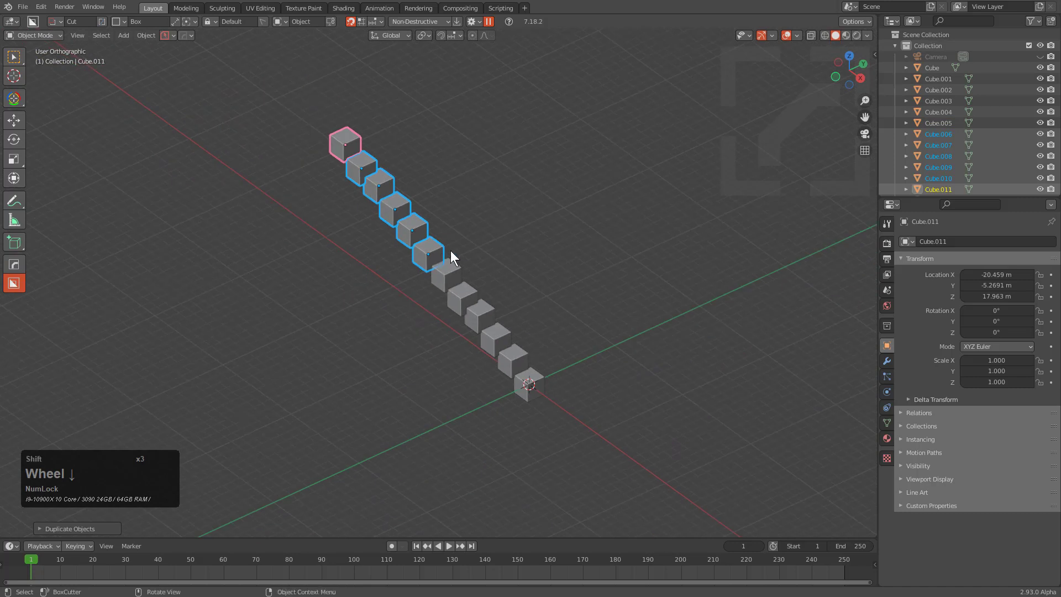
pyautogui.press('a')
pyautogui.hotkey('shift', 'd')
pyautogui.click(302, 32)
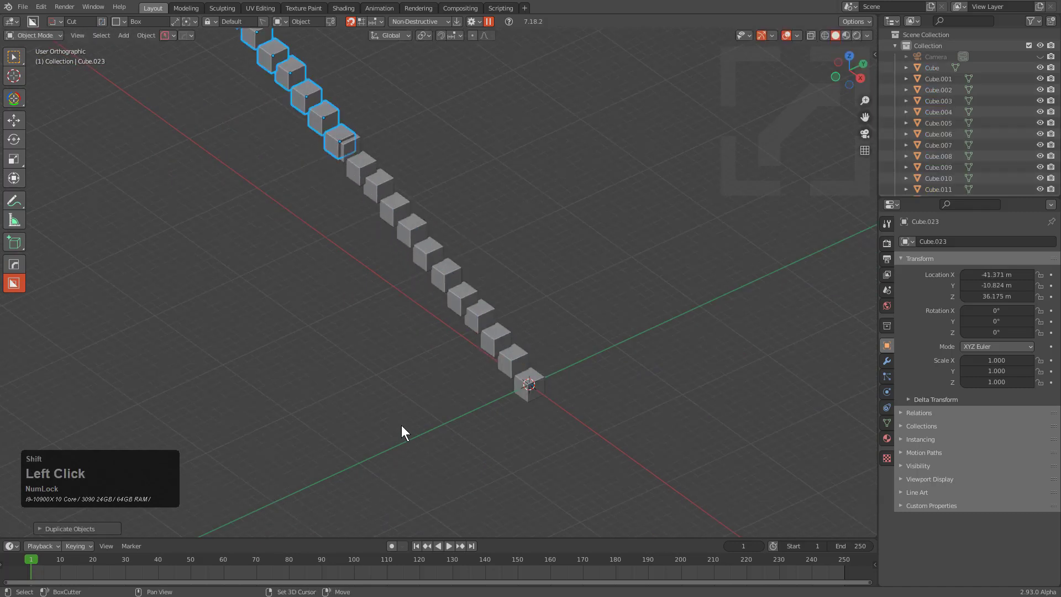
pyautogui.keyDown('shift'); pyautogui.moveTo(403, 431); pyautogui.dragTo(539, 505, button='middle'); pyautogui.keyUp('shift')
pyautogui.hotkey('shift', 'd')
pyautogui.click(521, 441)
pyautogui.scroll(-3, 549, 379)
# - Duplicate the full row of 24 cubes sideways and repeat the duplication thirteen times to build a grid
pyautogui.press('a')
pyautogui.keyDown('shift'); pyautogui.moveTo(549, 379); pyautogui.dragTo(407, 450, button='middle'); pyautogui.keyUp('shift')
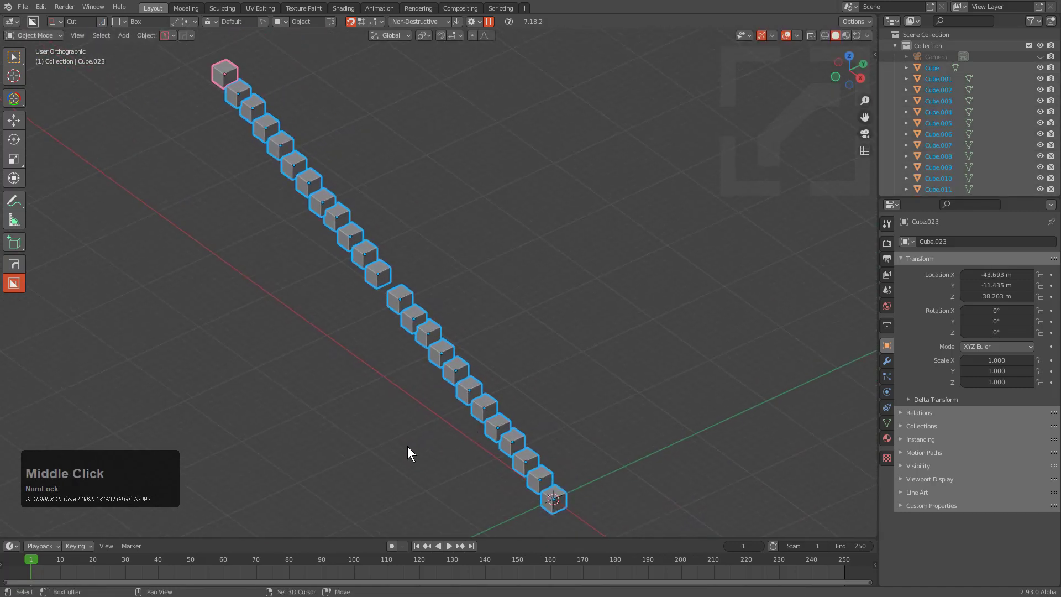
pyautogui.hotkey('shift', 'd')
pyautogui.click(452, 426)
pyautogui.hotkey('shift', 'r')
pyautogui.hotkey('shift', 'r')
pyautogui.hotkey('shift', 'r')
pyautogui.hotkey('shift', 'r')
pyautogui.hotkey('shift', 'r')
pyautogui.hotkey('shift', 'r')
pyautogui.hotkey('shift', 'r')
pyautogui.hotkey('shift', 'r')
pyautogui.hotkey('shift', 'r')
pyautogui.hotkey('shift', 'r')
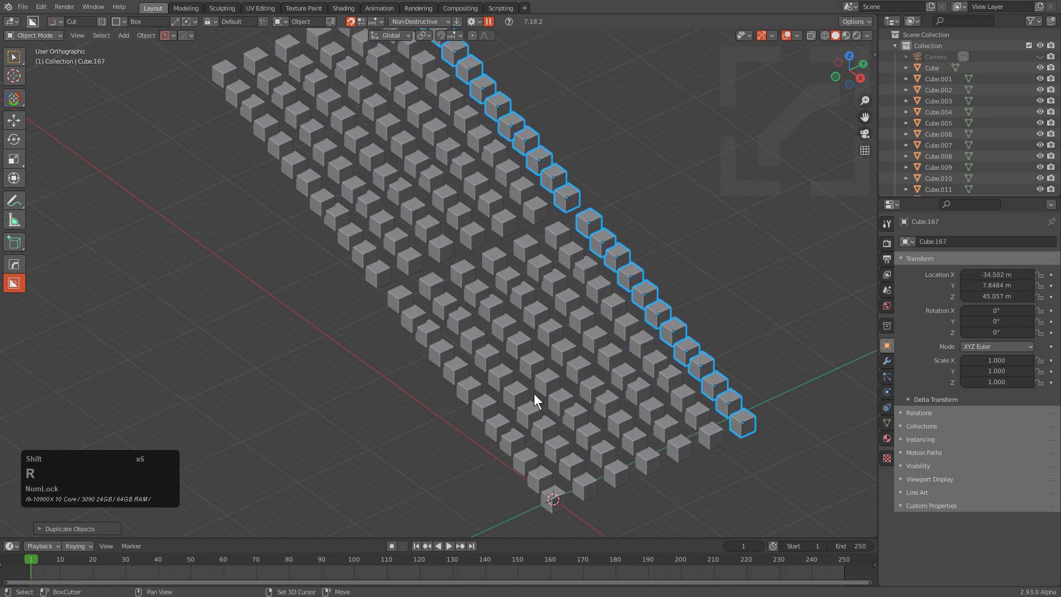
pyautogui.hotkey('shift', 'r')
pyautogui.hotkey('shift', 'r')
pyautogui.hotkey('shift', 'r')
# - Turn off Material Preview Icons in the HardOps preferences
pyautogui.keyDown('shift'); pyautogui.moveTo(687, 320); pyautogui.dragTo(530, 346, button='middle'); pyautogui.keyUp('shift')
pyautogui.press('k')
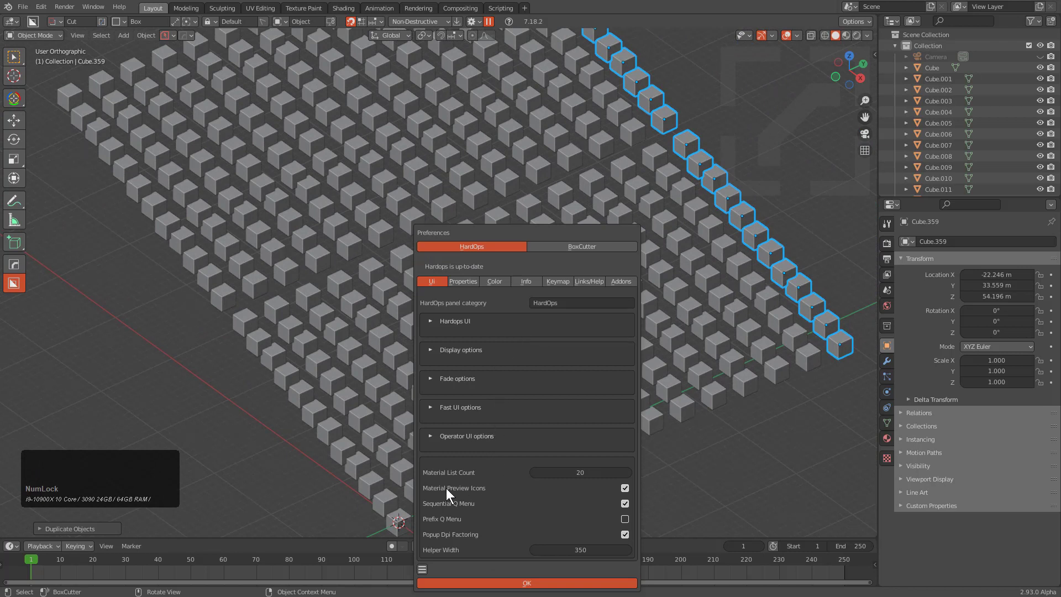
pyautogui.click(625, 488)
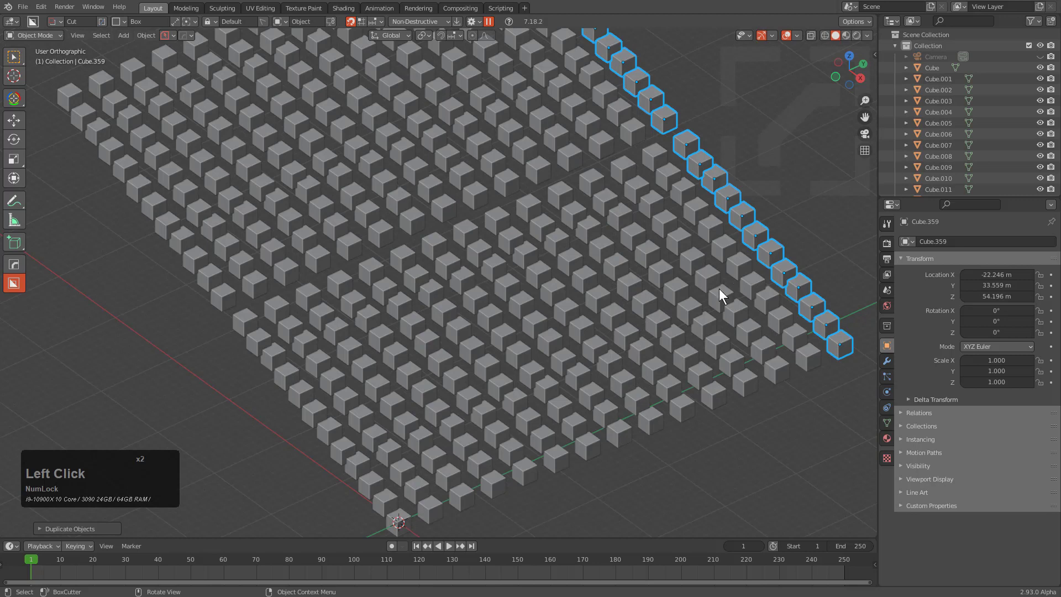
# - Select all cubes of the grid and add a unique blank material to each from the material list
pyautogui.press('m')
pyautogui.press('a')
pyautogui.hotkey('alt', 'm')
pyautogui.click(476, 264)
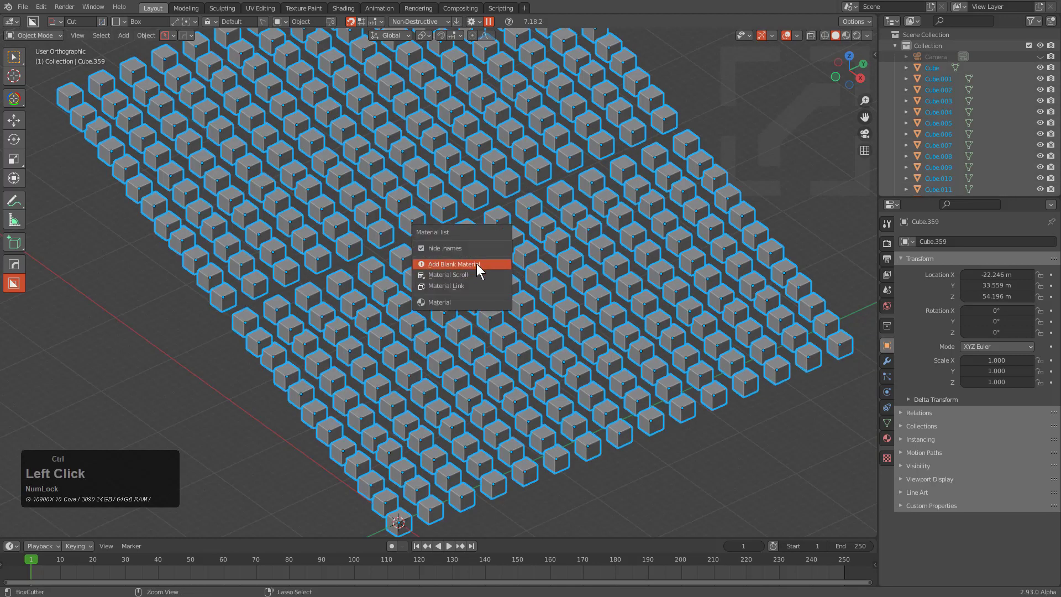
pyautogui.click(236, 218)
# - Reapply unique blank materials to the whole cube grid fifteen more times to keep randomising the colours
pyautogui.press('m')
pyautogui.click(55, 214)
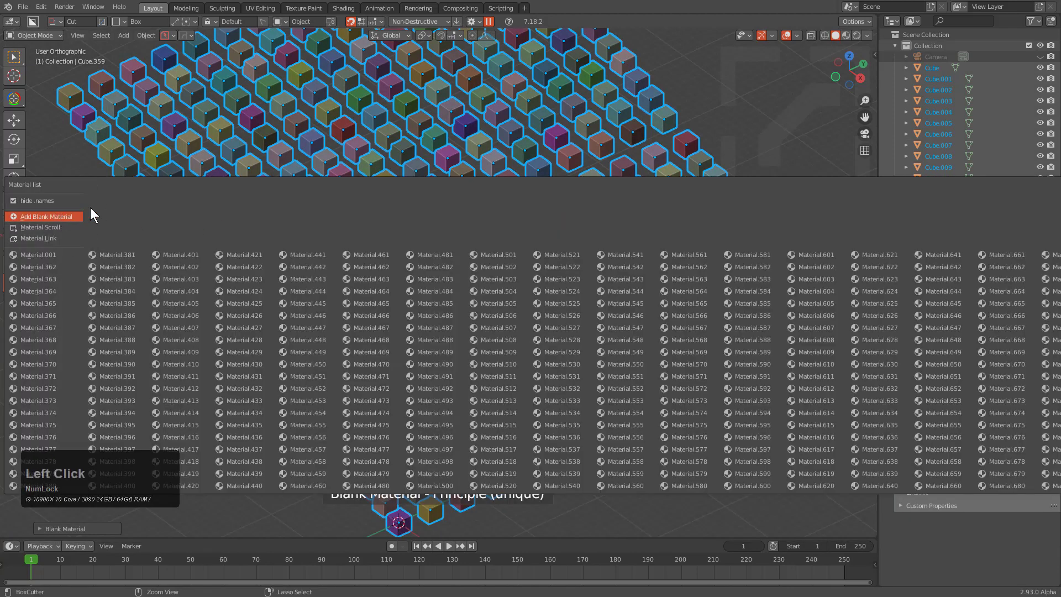
pyautogui.press('m')
pyautogui.click(174, 204)
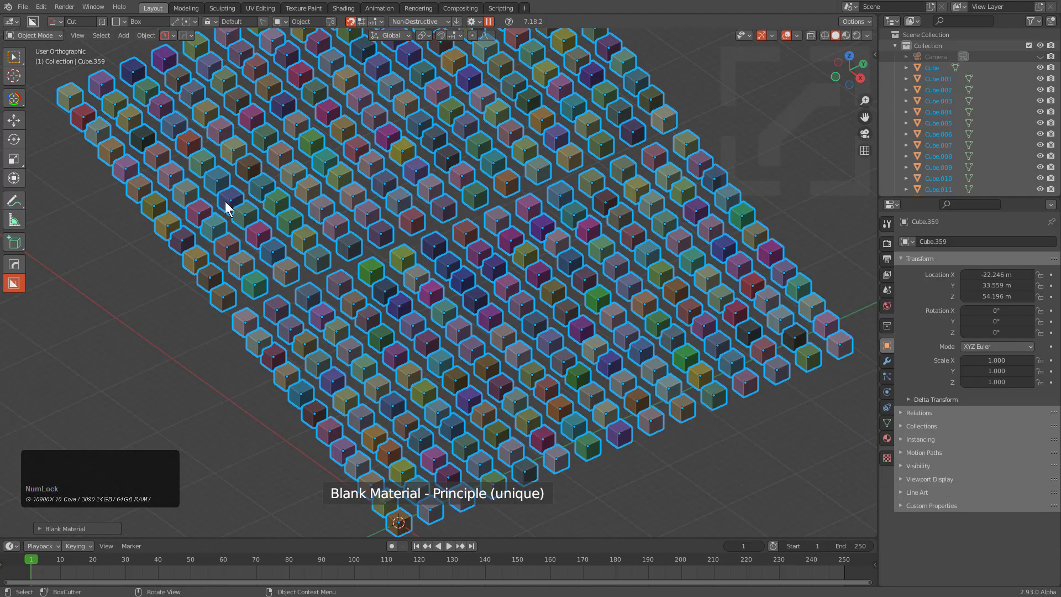
pyautogui.press('m')
pyautogui.click(68, 201)
pyautogui.press('m')
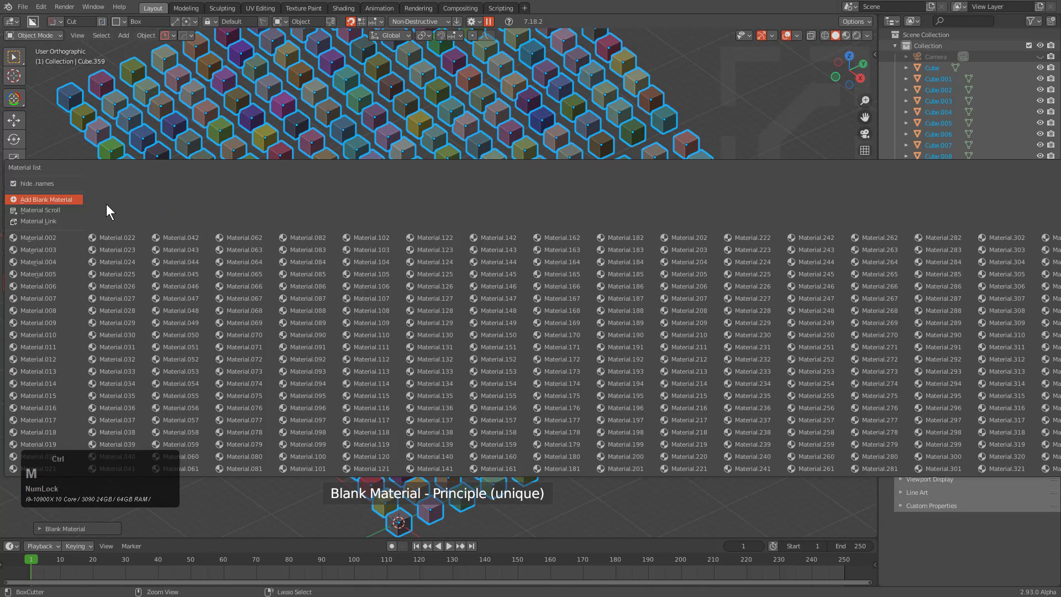
pyautogui.click(57, 202)
pyautogui.press('m')
pyautogui.keyDown('ctrl'); pyautogui.click(60, 205); pyautogui.keyUp('ctrl')
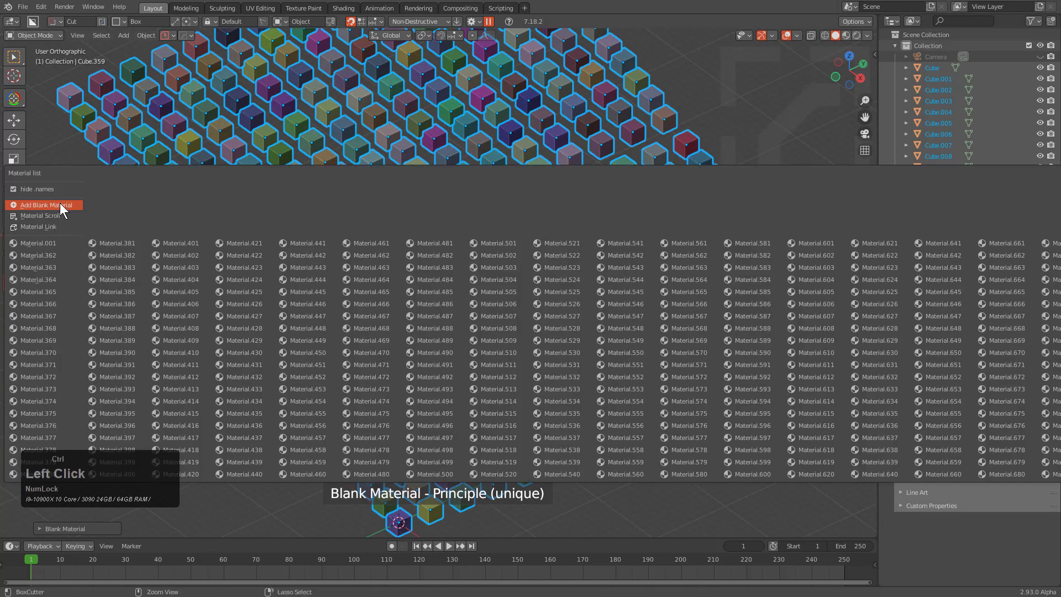
pyautogui.press('m')
pyautogui.keyDown('ctrl'); pyautogui.click(66, 203); pyautogui.keyUp('ctrl')
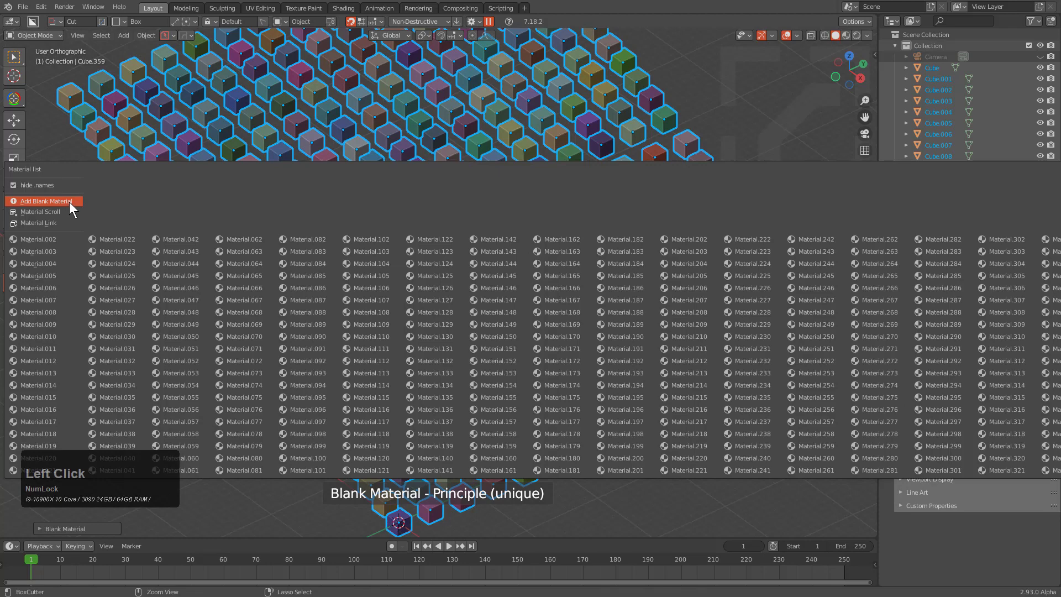
pyautogui.press('m')
pyautogui.keyDown('ctrl'); pyautogui.click(70, 202); pyautogui.keyUp('ctrl')
pyautogui.press('m')
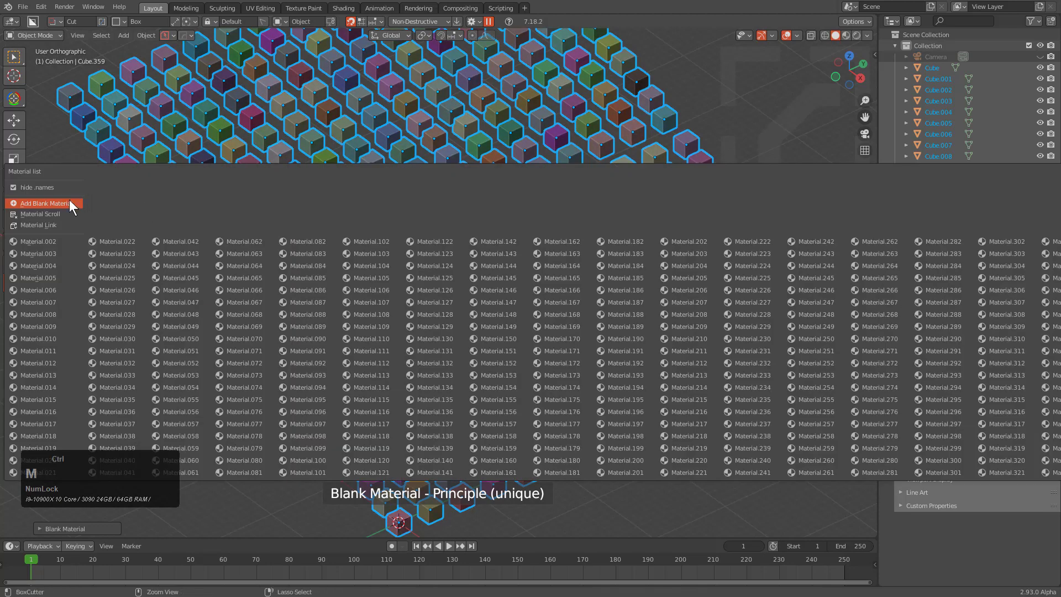
pyautogui.keyDown('ctrl'); pyautogui.click(81, 203); pyautogui.keyUp('ctrl')
pyautogui.hotkey('alt', 'm')
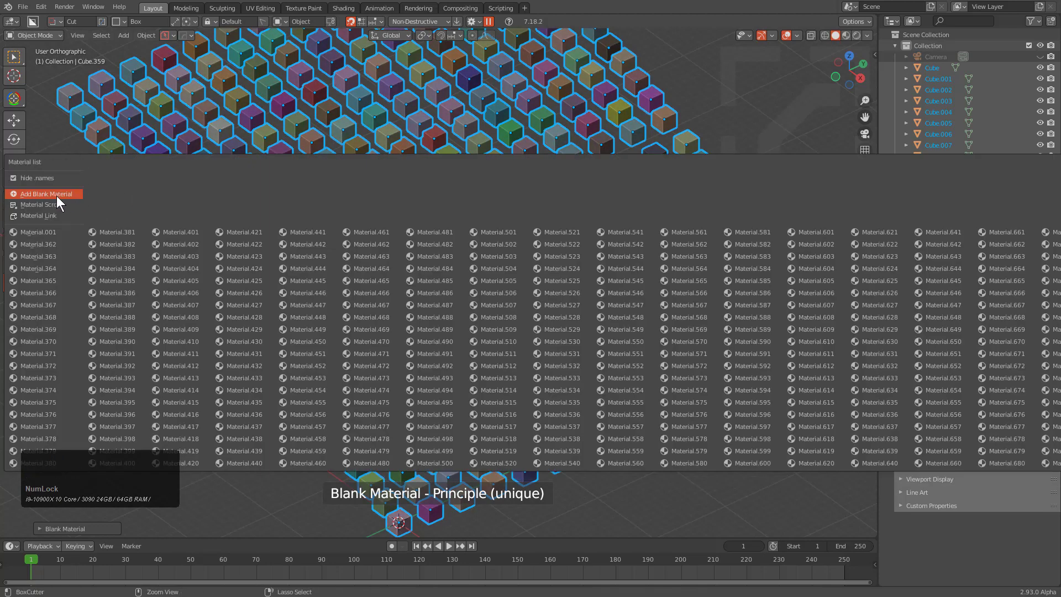
pyautogui.keyDown('ctrl'); pyautogui.click(56, 195); pyautogui.keyUp('ctrl')
pyautogui.hotkey('alt', 'm')
pyautogui.keyDown('ctrl'); pyautogui.click(69, 196); pyautogui.keyUp('ctrl')
pyautogui.press('m')
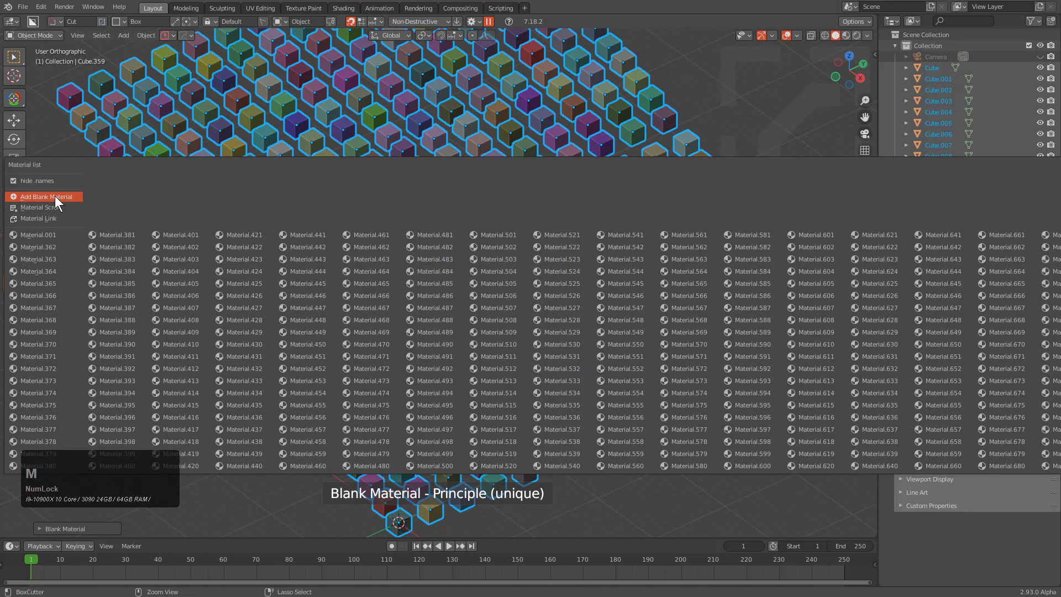
pyautogui.keyDown('ctrl'); pyautogui.click(77, 195); pyautogui.keyUp('ctrl')
pyautogui.press('m')
pyautogui.keyDown('ctrl'); pyautogui.click(60, 194); pyautogui.keyUp('ctrl')
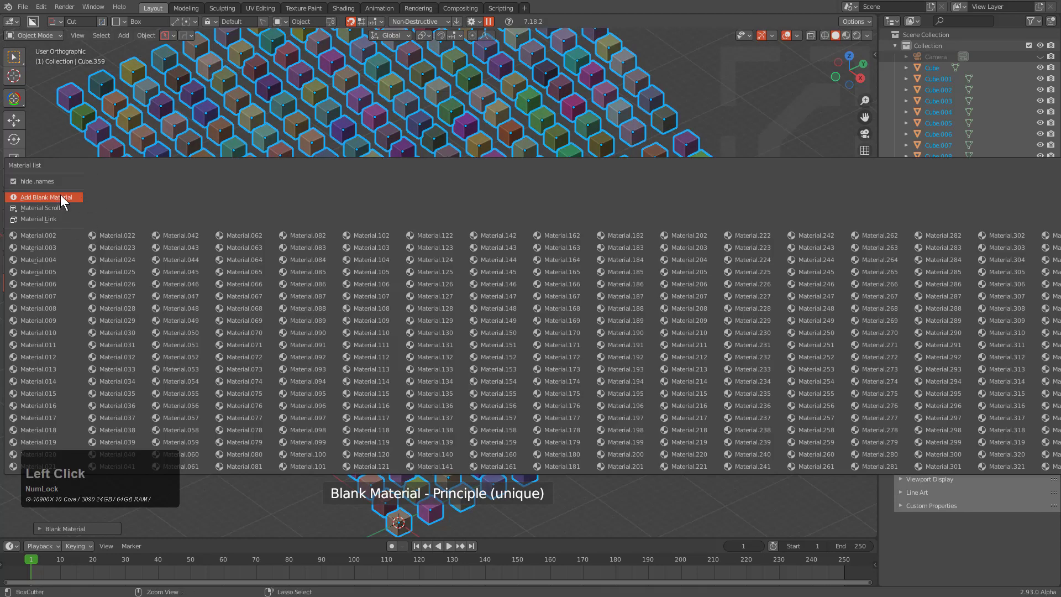
pyautogui.press('m')
pyautogui.keyDown('ctrl'); pyautogui.click(55, 195); pyautogui.keyUp('ctrl')
pyautogui.press('m')
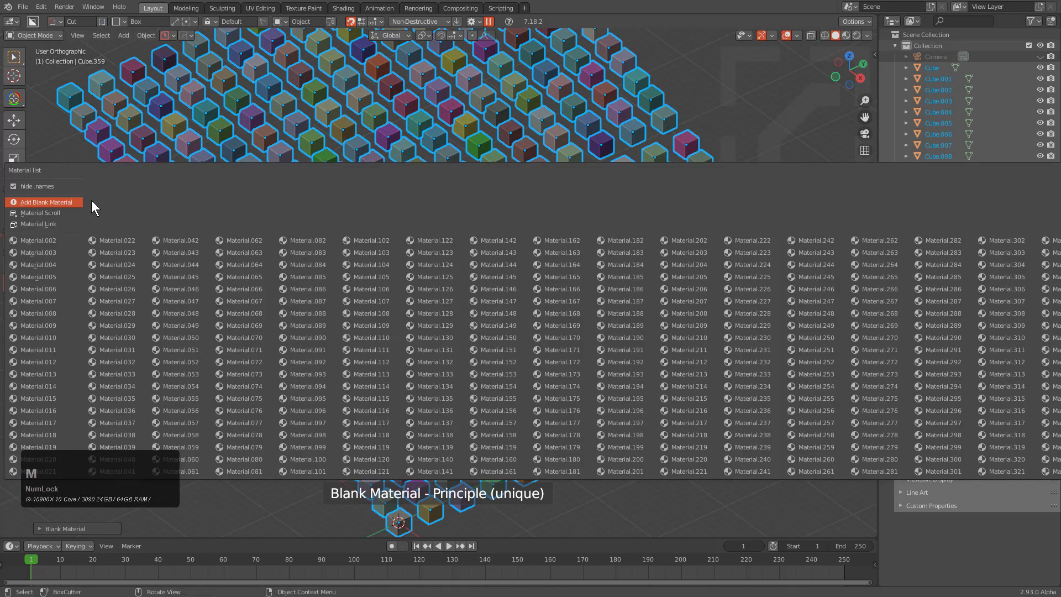
pyautogui.keyDown('ctrl'); pyautogui.click(61, 202); pyautogui.keyUp('ctrl')
pyautogui.press('m')
pyautogui.keyDown('ctrl'); pyautogui.click(55, 201); pyautogui.keyUp('ctrl')
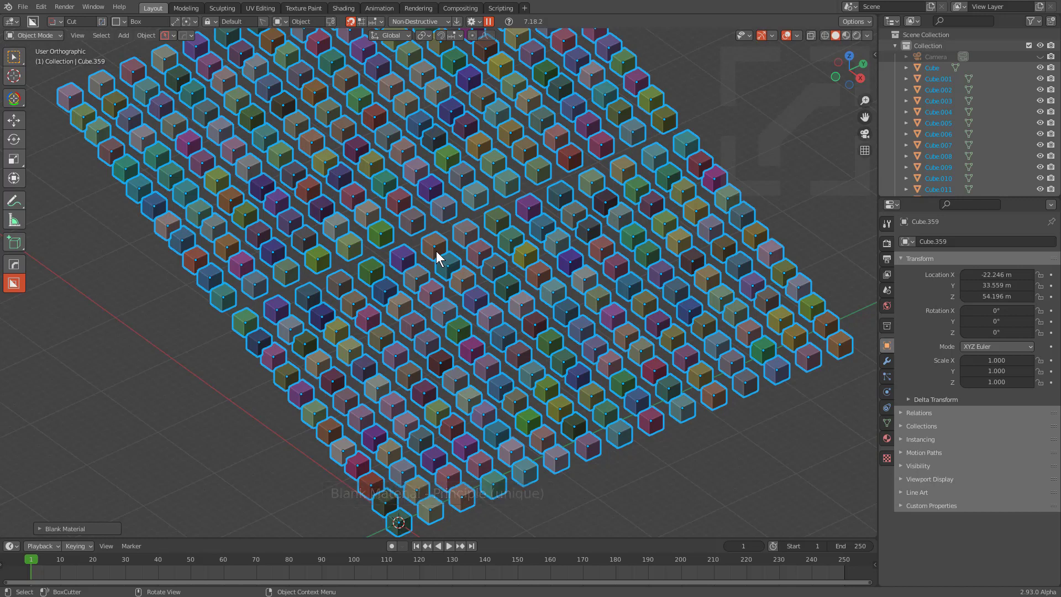
# - Turn Material Preview Icons back on in the HardOps preferences
pyautogui.press('k')
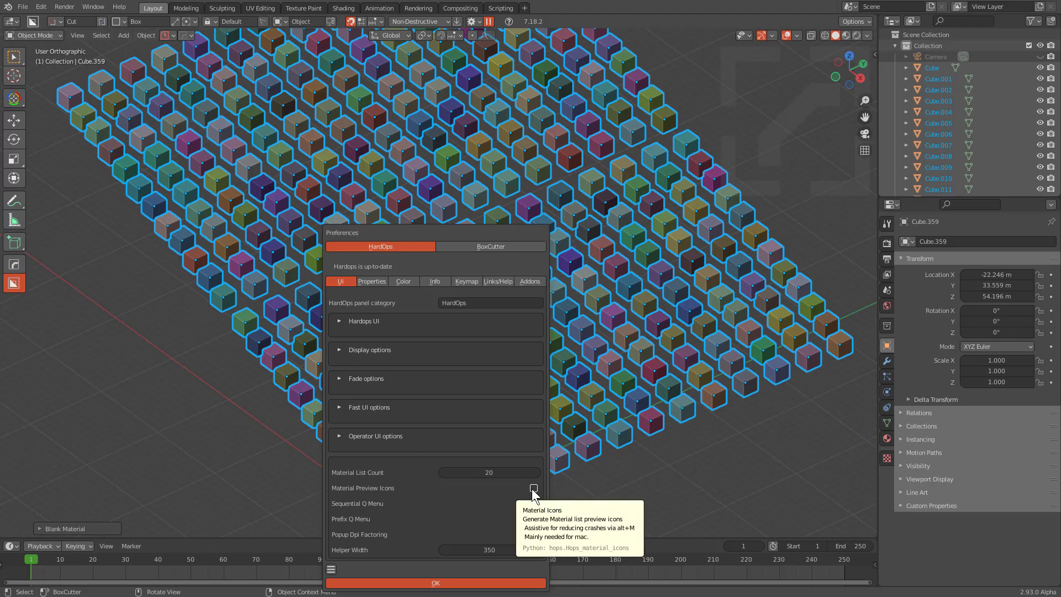
pyautogui.click(533, 490)
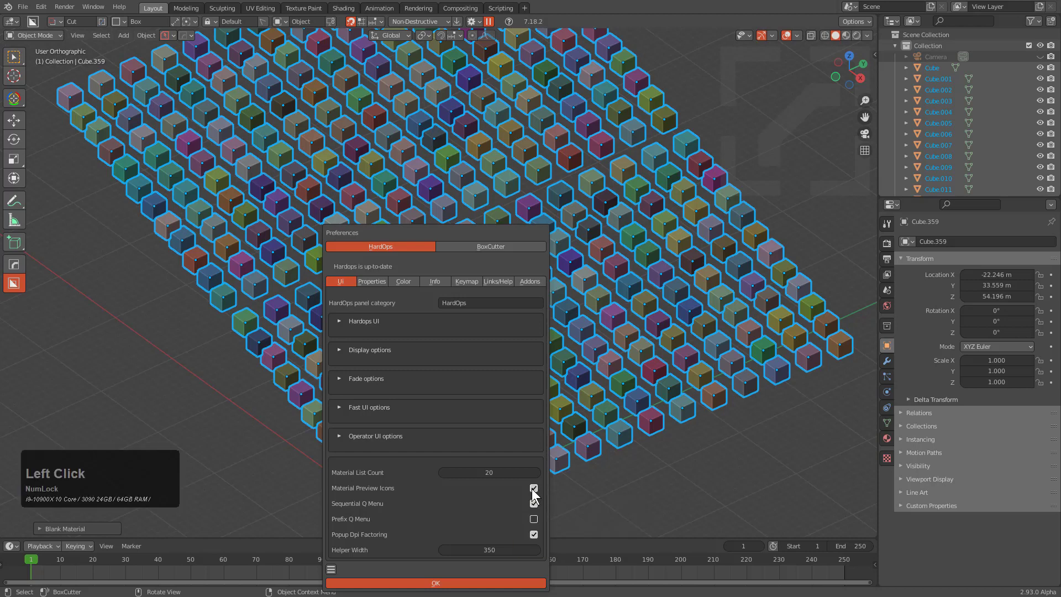
pyautogui.middleClick(609, 244)
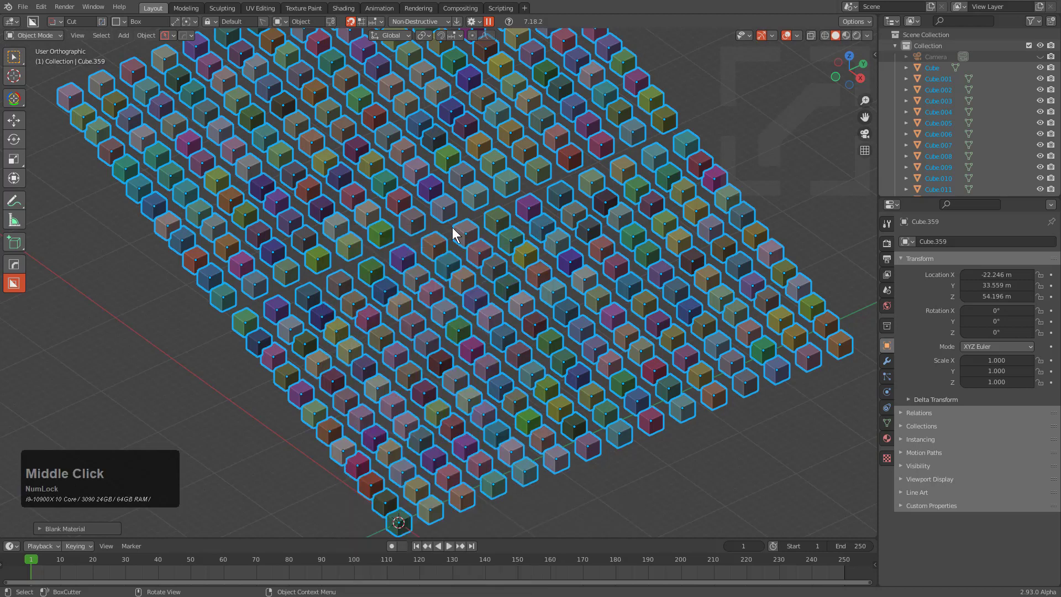
# - Repeatedly add unique blank materials to the whole selected cube grid from the material list, with preview icons on, to randomise the colours
pyautogui.press('m')
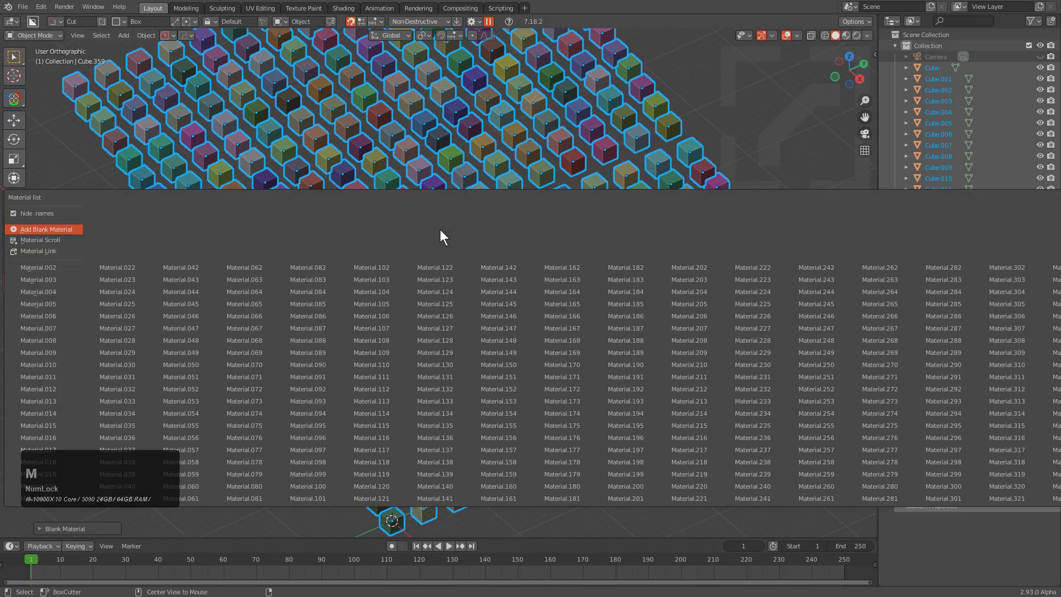
pyautogui.click(50, 231)
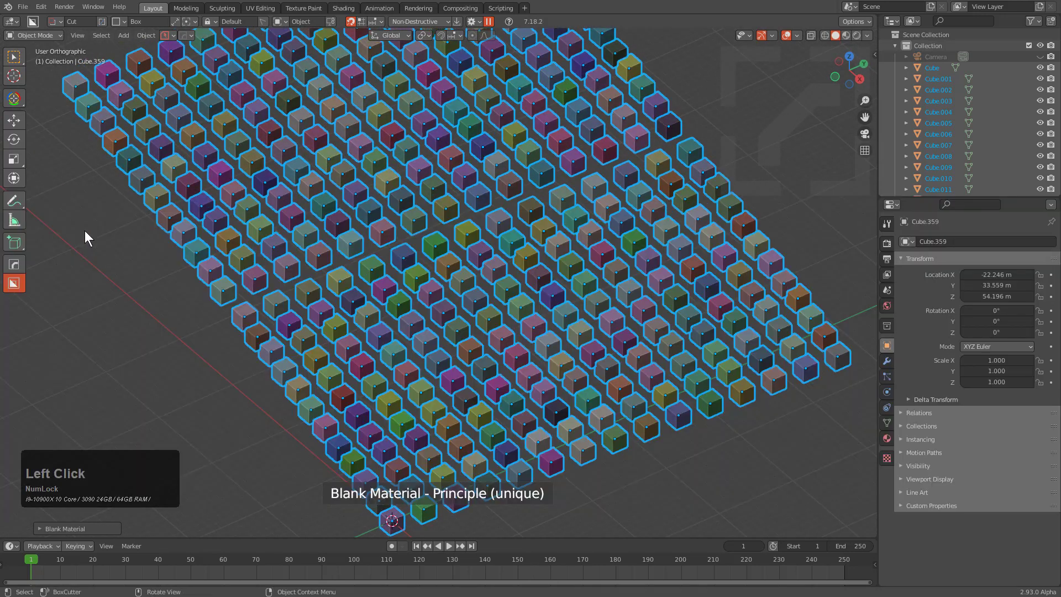
pyautogui.hotkey('alt', 'm')
pyautogui.press('m')
pyautogui.click(30, 248)
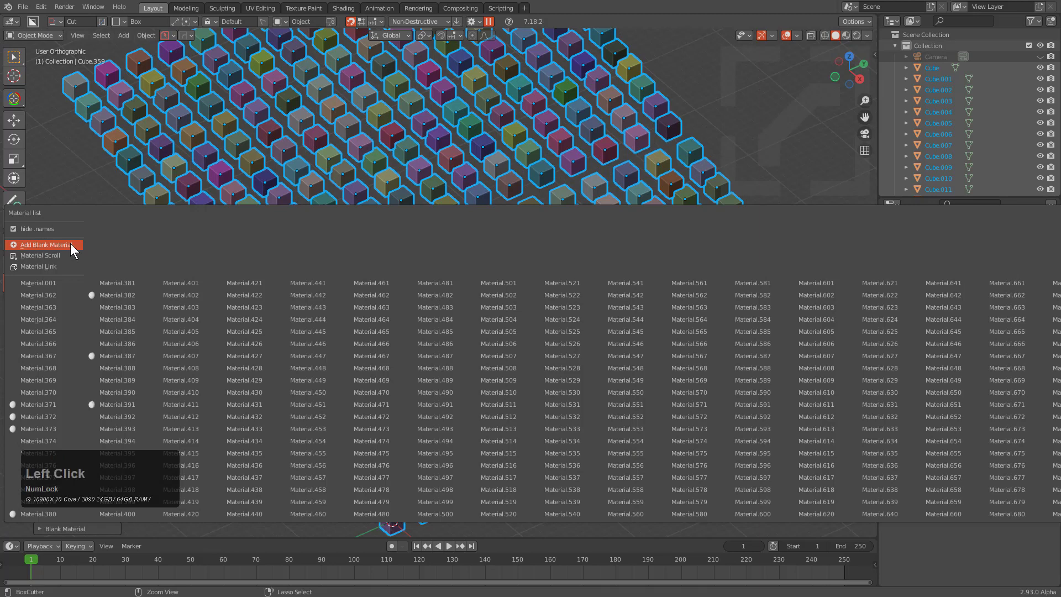
pyautogui.press('m')
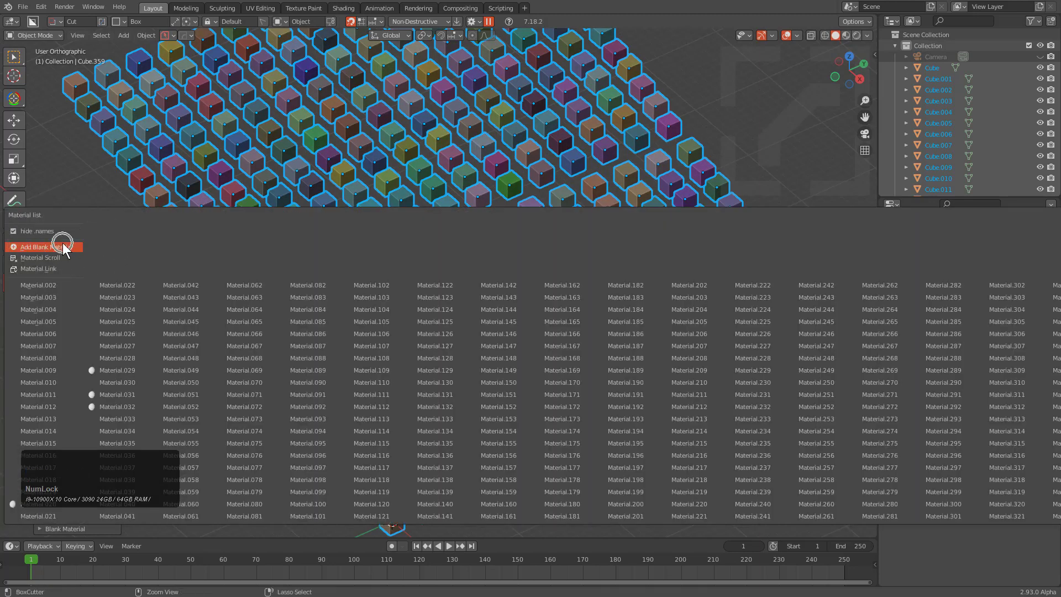
pyautogui.click(64, 243)
pyautogui.hotkey('ctrl', 'm')
pyautogui.click(51, 243)
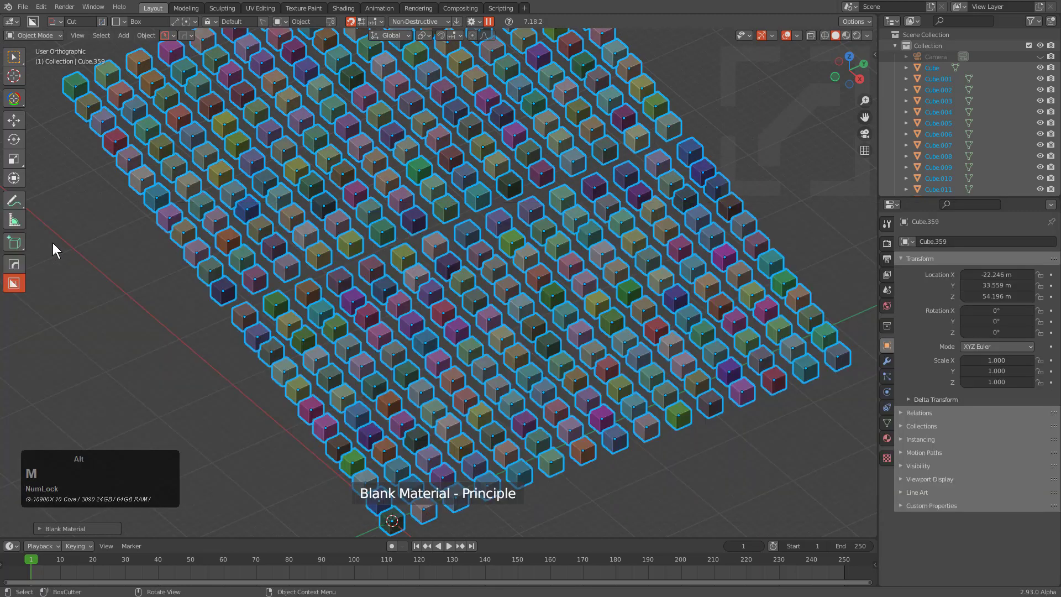
pyautogui.press('m')
pyautogui.click(52, 243)
pyautogui.press('m')
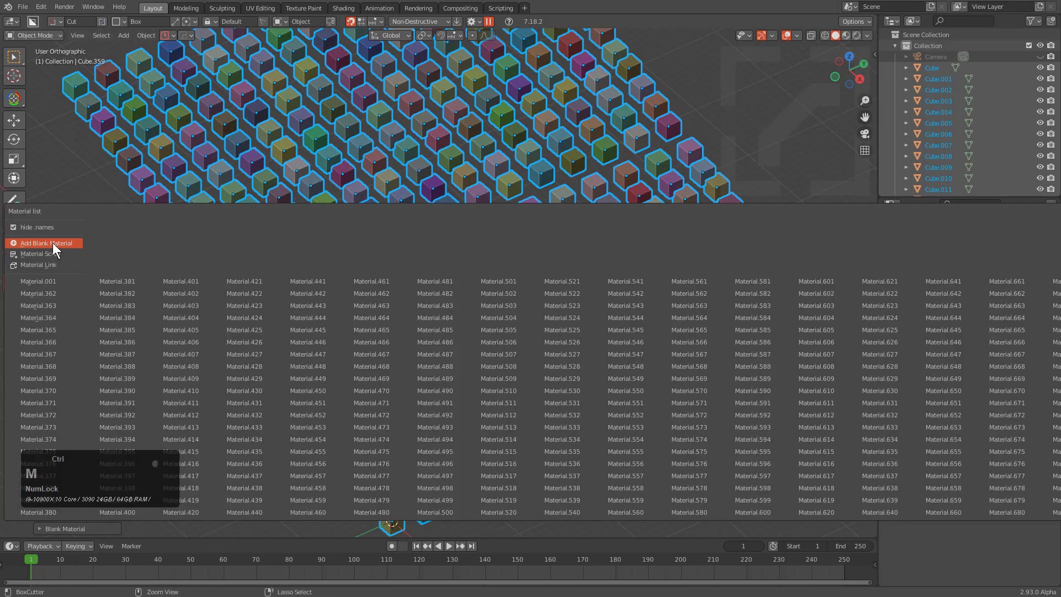
pyautogui.click(52, 243)
pyautogui.hotkey('ctrl', 'm')
pyautogui.click(51, 243)
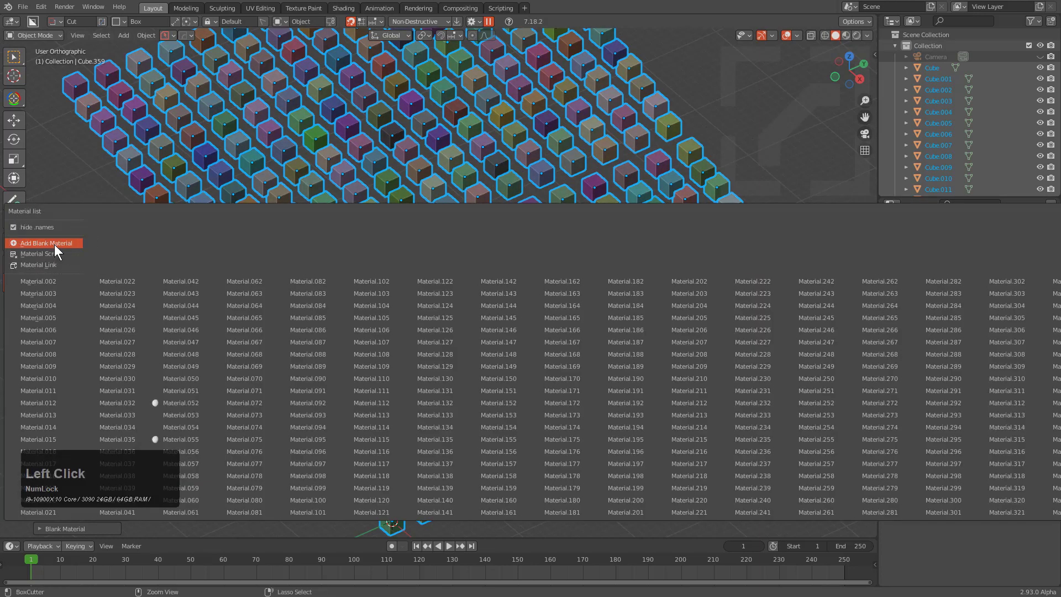
pyautogui.press('m')
pyautogui.click(54, 244)
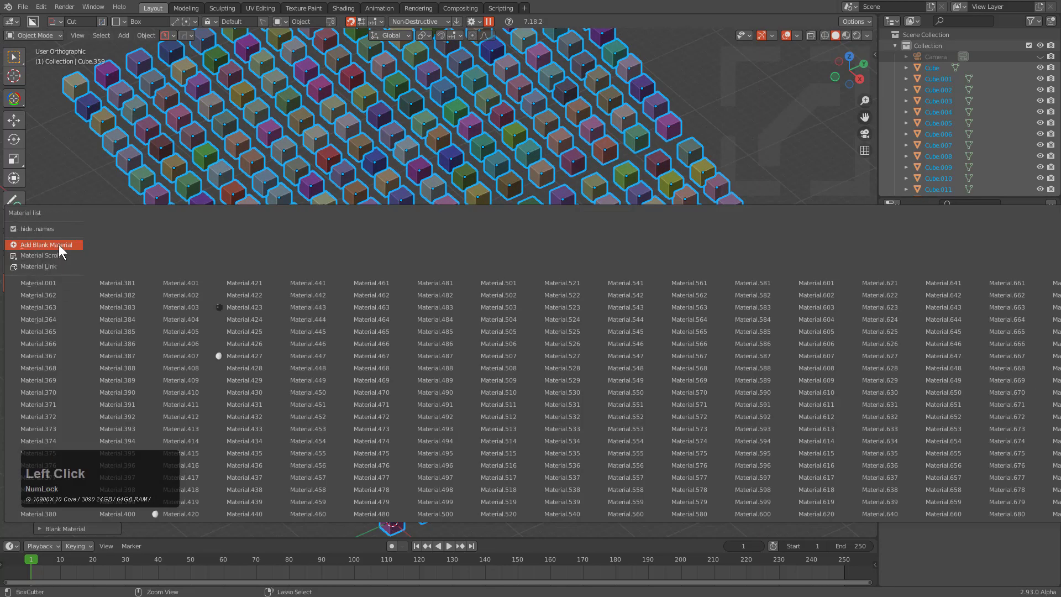
pyautogui.press('m')
pyautogui.click(58, 244)
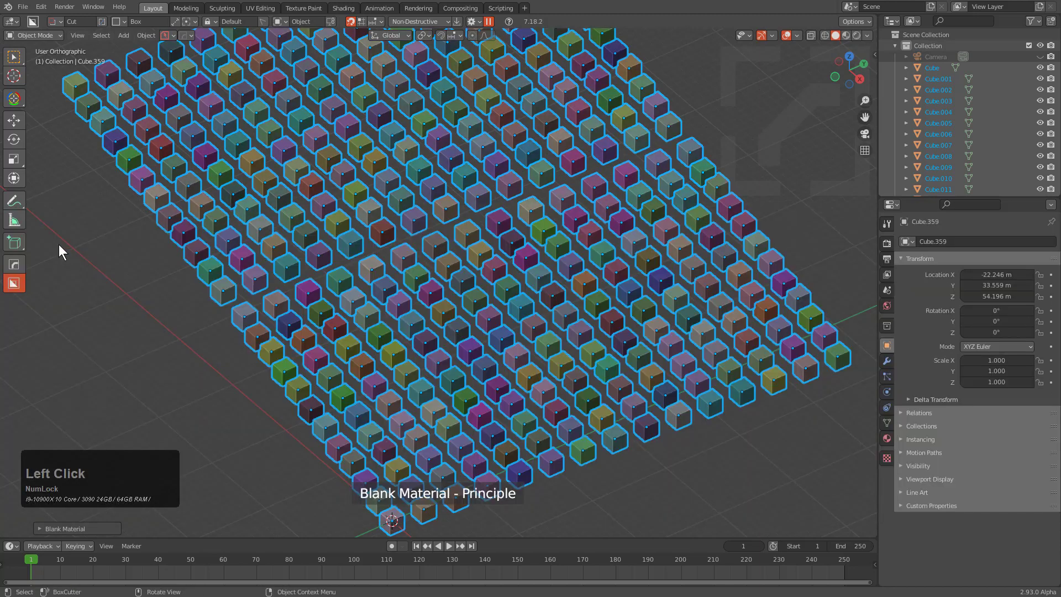
pyautogui.press('m')
pyautogui.click(63, 246)
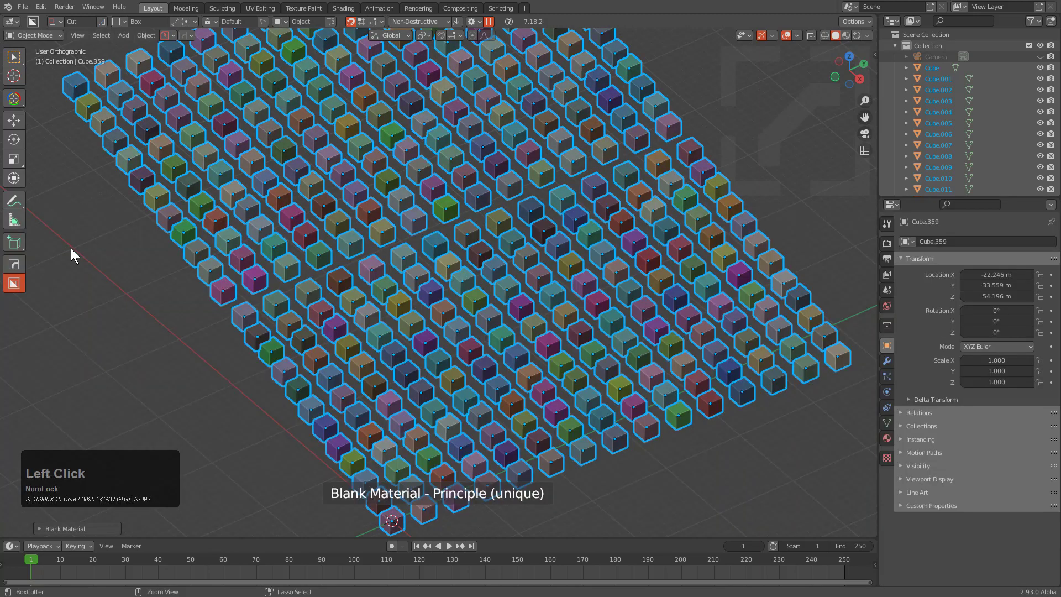
pyautogui.press('m')
pyautogui.click(70, 250)
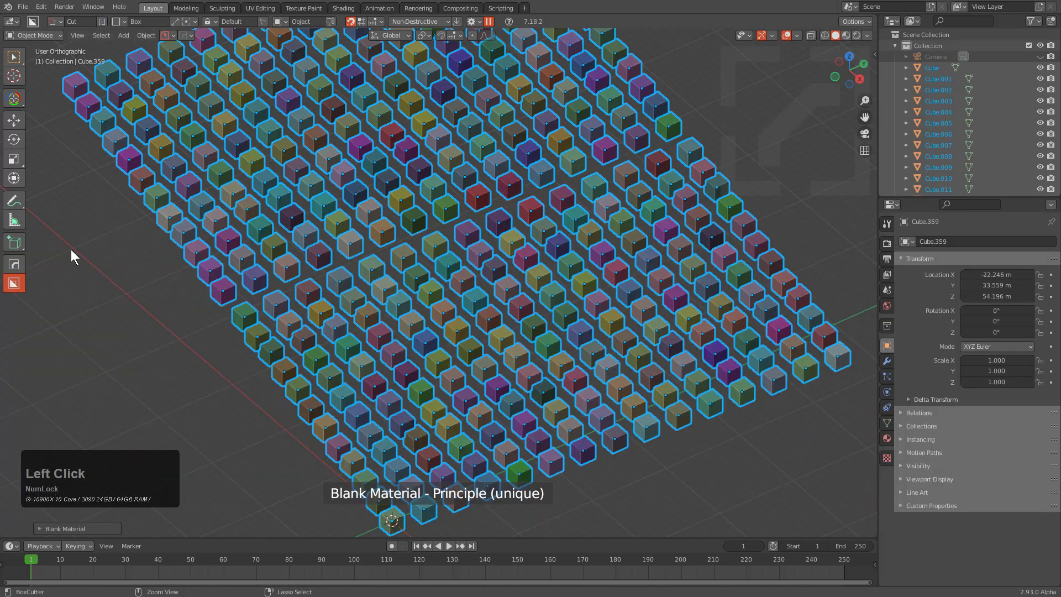
pyautogui.press('m')
pyautogui.keyDown('ctrl'); pyautogui.click(71, 249); pyautogui.keyUp('ctrl')
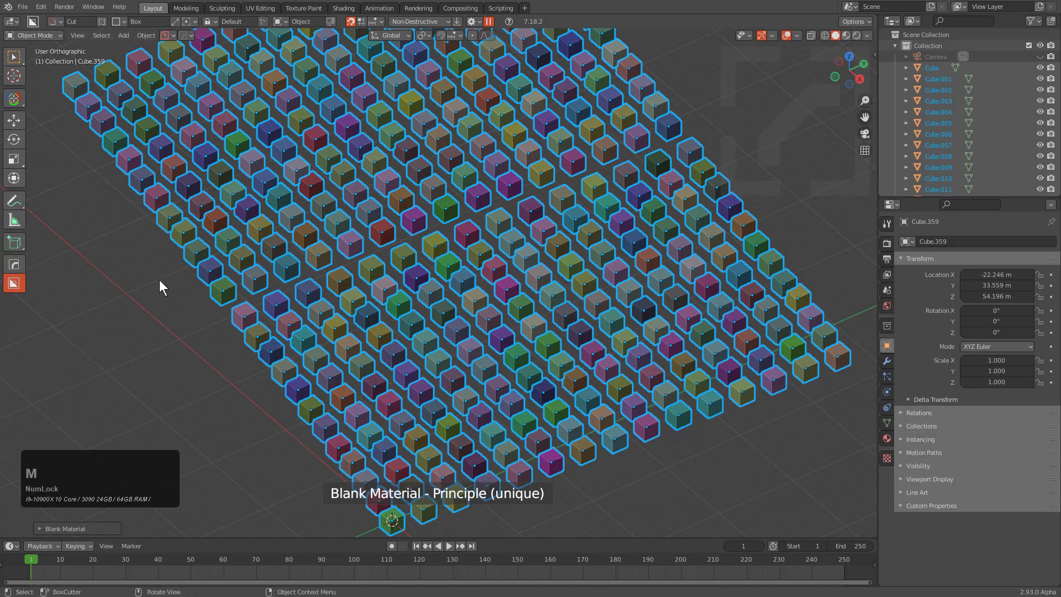
pyautogui.press('m')
pyautogui.keyDown('ctrl'); pyautogui.click(53, 280); pyautogui.keyUp('ctrl')
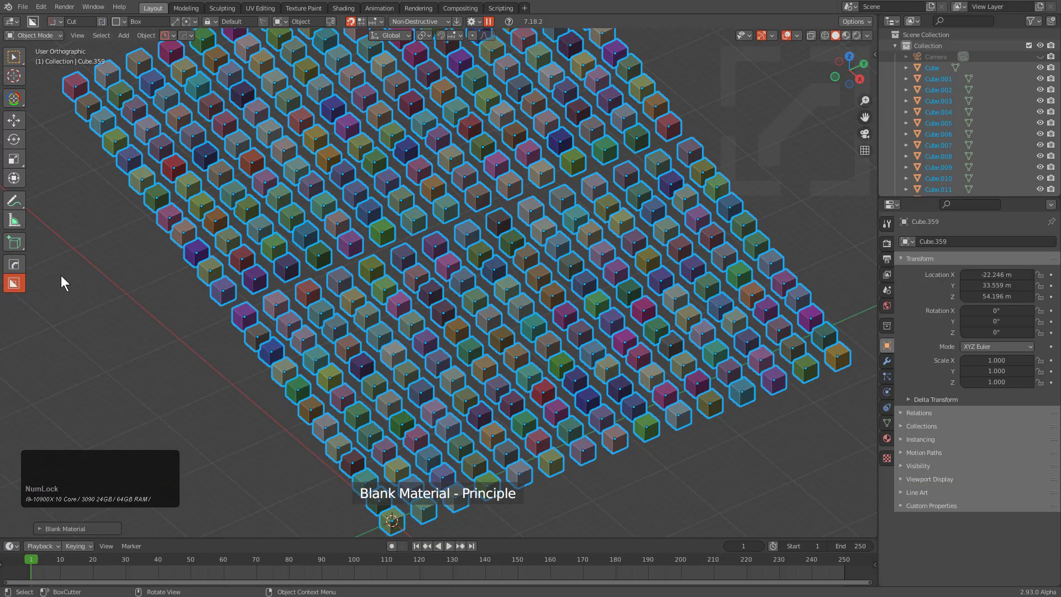
pyautogui.press('m')
pyautogui.keyDown('ctrl'); pyautogui.click(55, 274); pyautogui.keyUp('ctrl')
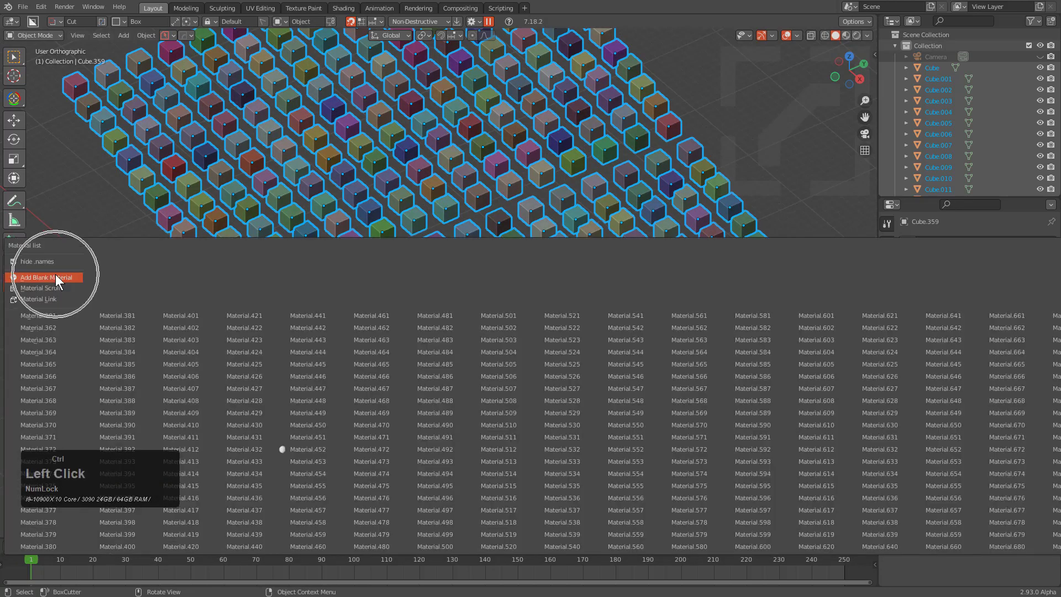
pyautogui.click(55, 274)
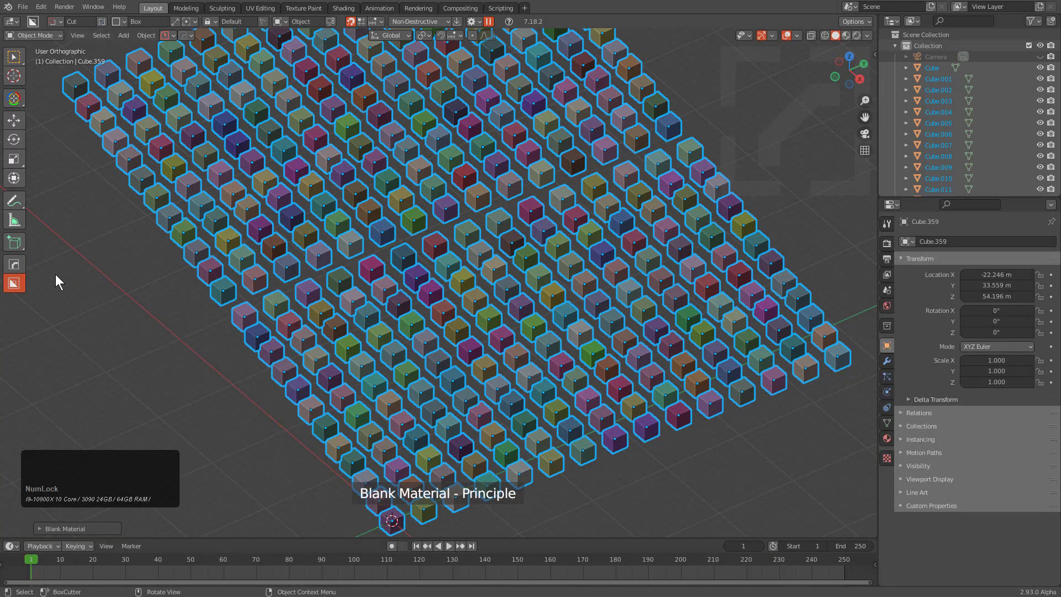
pyautogui.press('m')
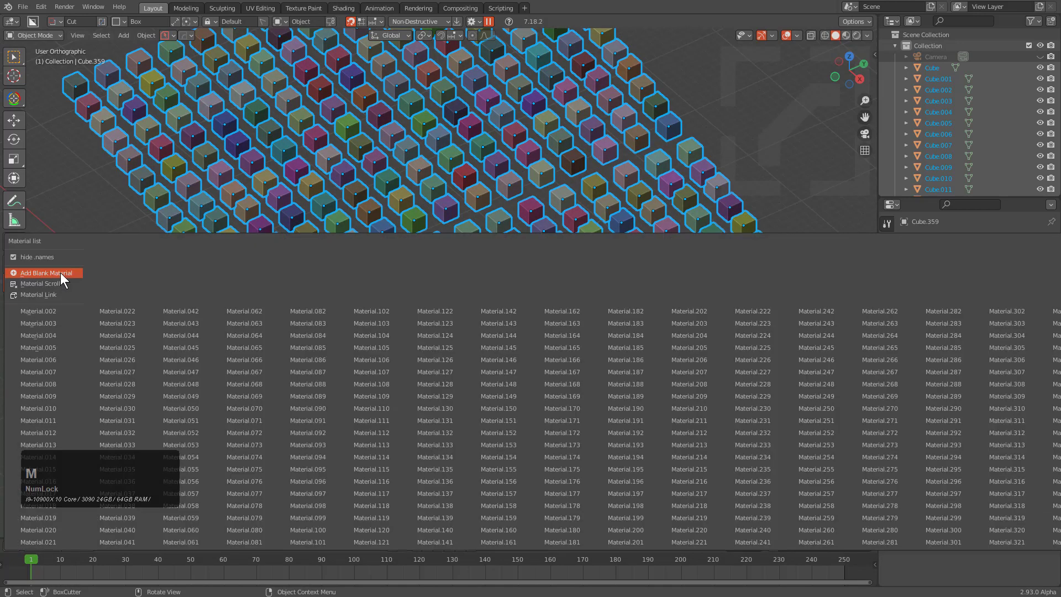
pyautogui.click(58, 273)
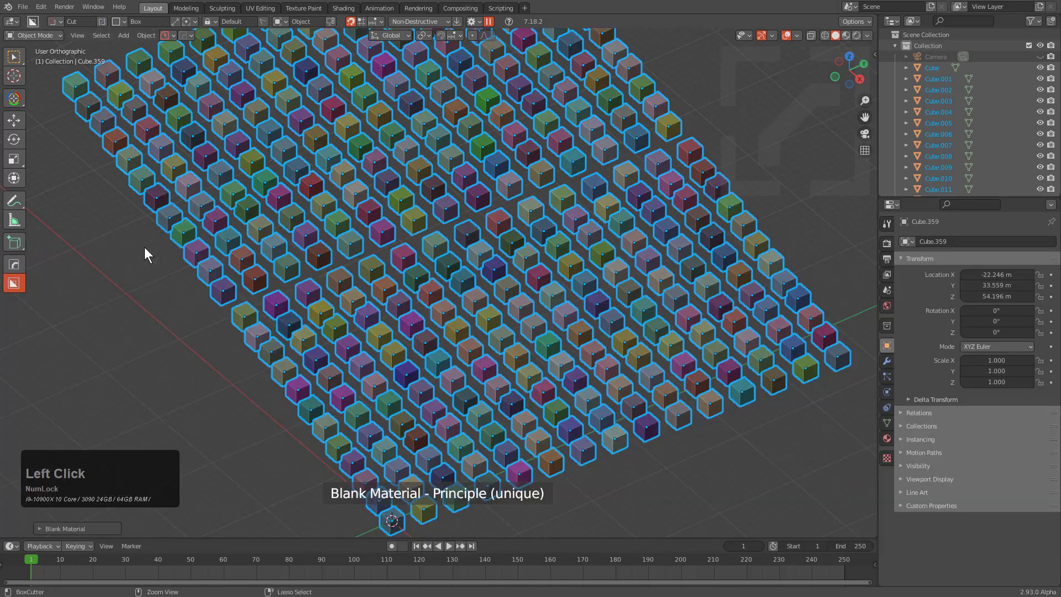
# - Inspect the Remove Zero User Materials option of the Blank Material operation and reapply unique blank materials to the cube grid two more times
pyautogui.press('F9')
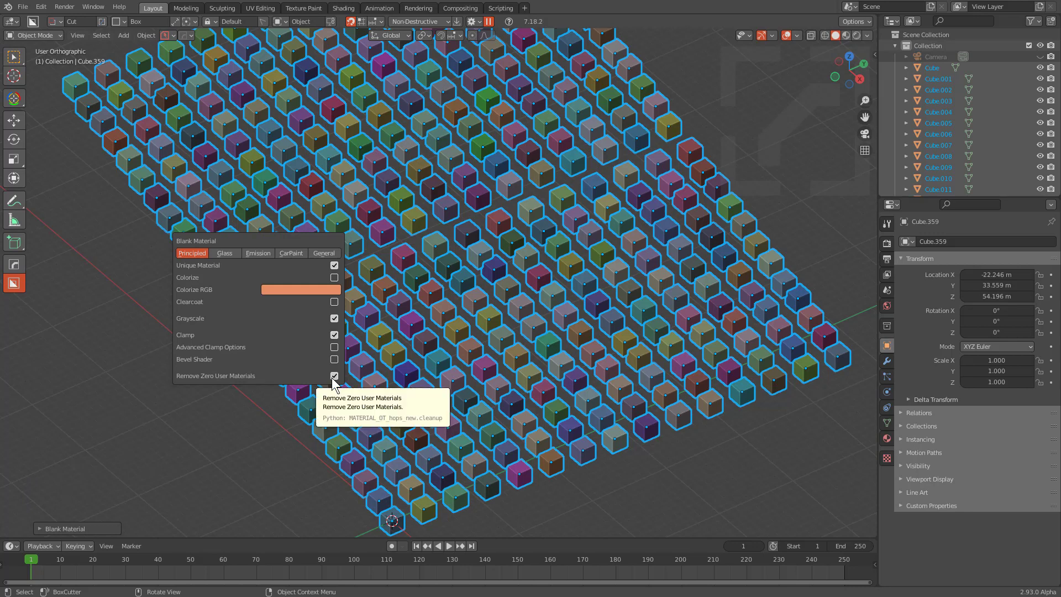
pyautogui.middleClick(402, 260)
pyautogui.hotkey('alt', 'm')
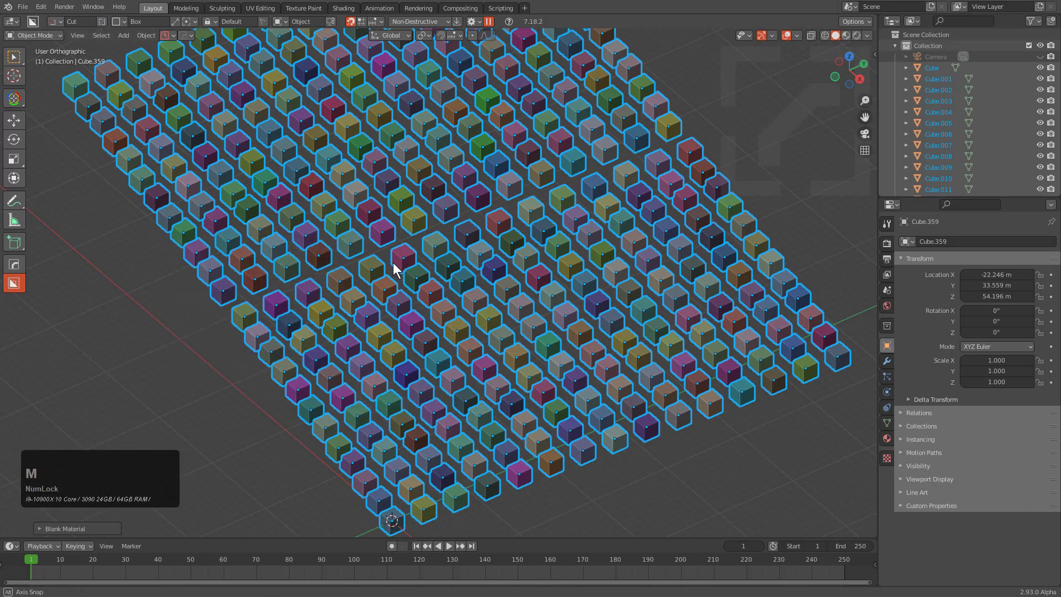
pyautogui.click(51, 261)
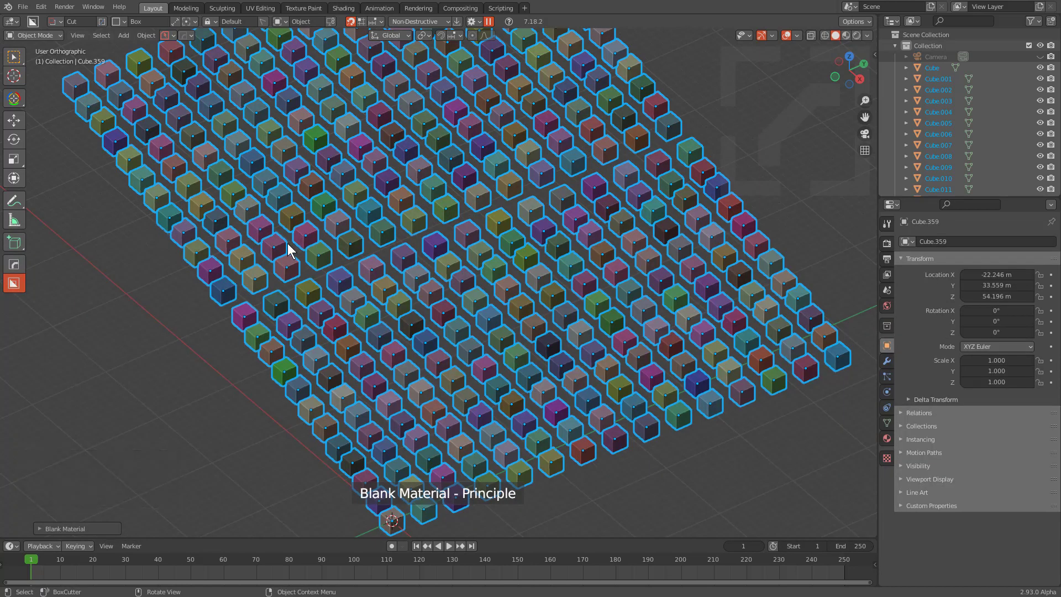
pyautogui.press('m')
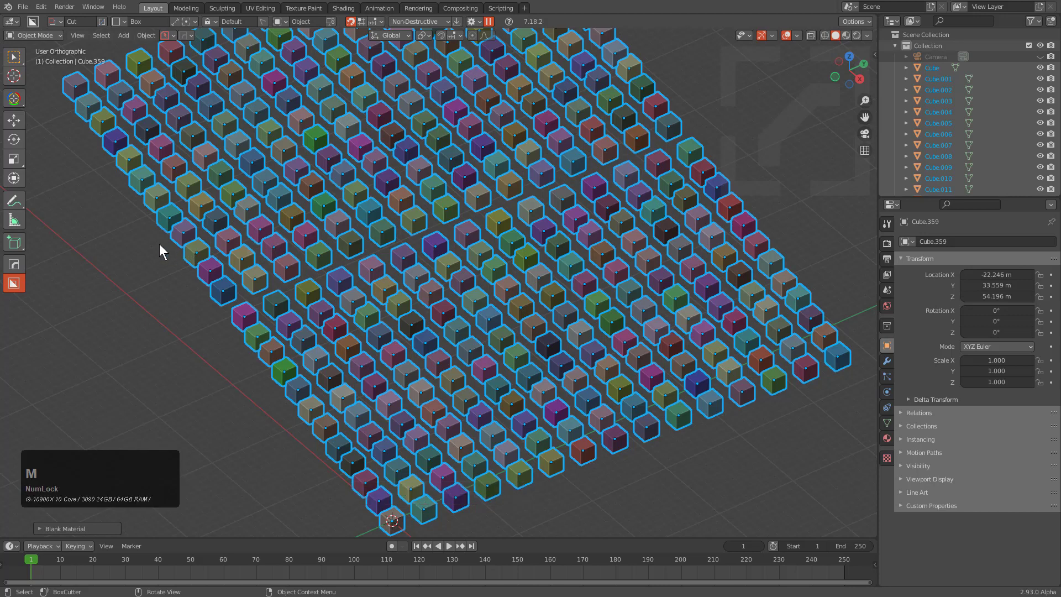
pyautogui.click(58, 240)
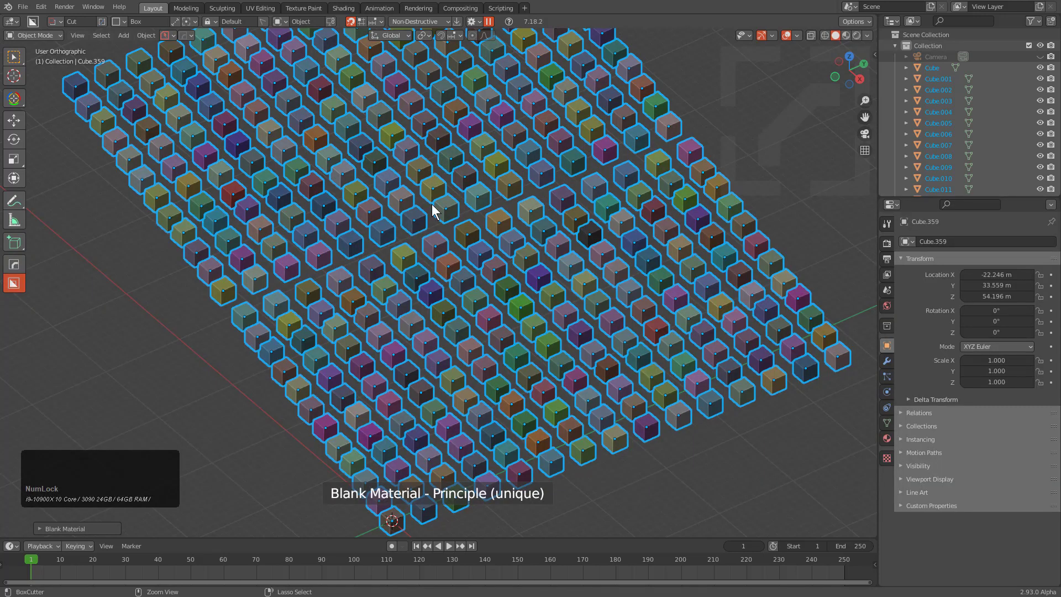
pyautogui.press('ctrl')
pyautogui.hotkey('ctrl', 'k')
pyautogui.middleClick(456, 206)
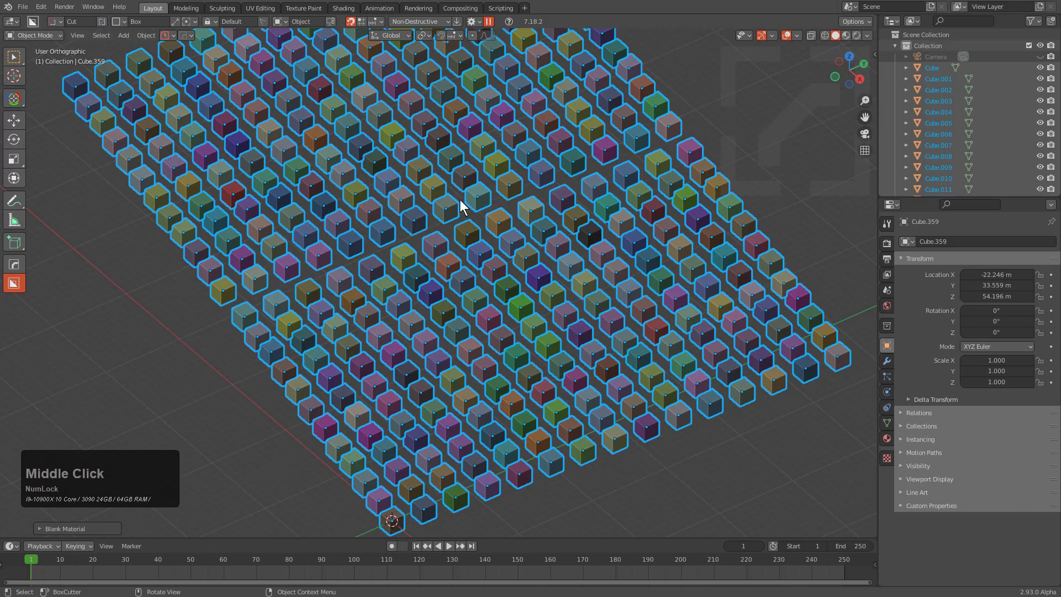
pyautogui.moveTo(460, 200); pyautogui.dragTo(459, 201, button='middle')
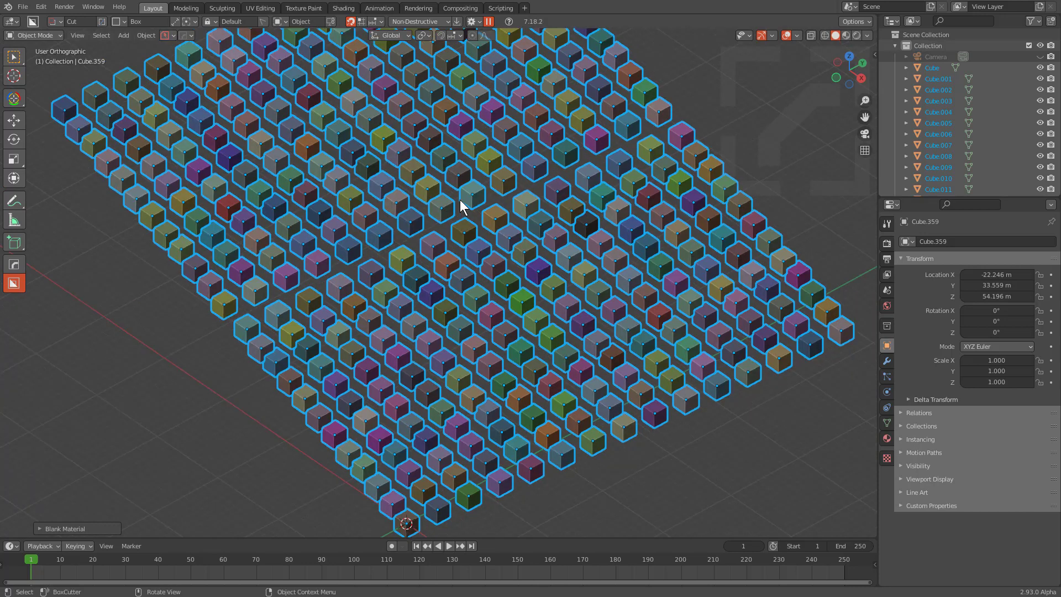
pyautogui.middleClick(454, 225)
pyautogui.moveTo(446, 243); pyautogui.dragTo(507, 300, button='middle')
# - Reselect all cubes of the grid, add a new unique blank material to each, and clear the selection
pyautogui.click(492, 305)
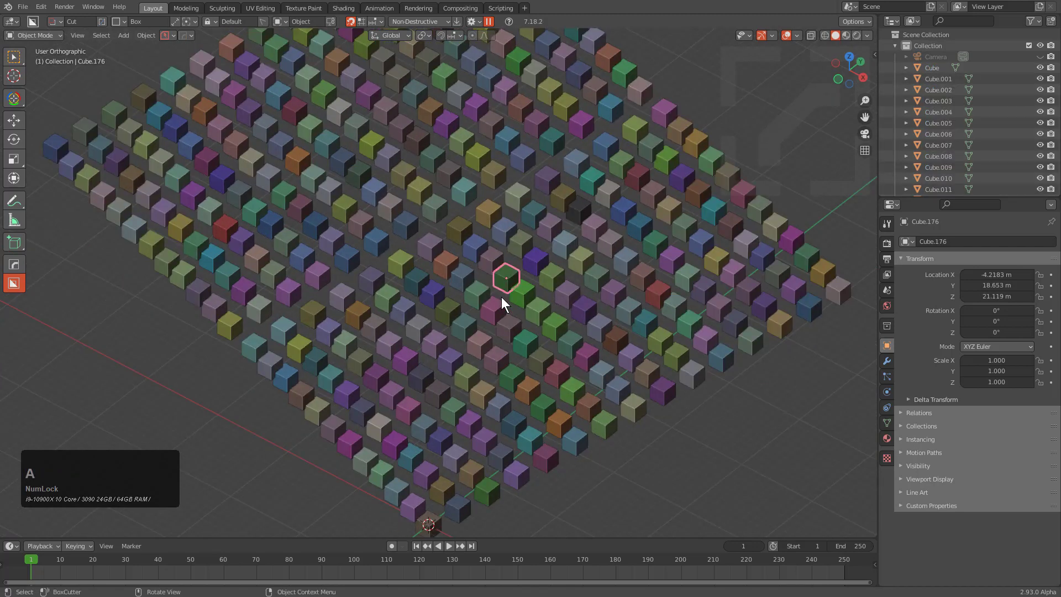
pyautogui.moveTo(484, 306); pyautogui.dragTo(481, 307, button='middle')
pyautogui.press('a')
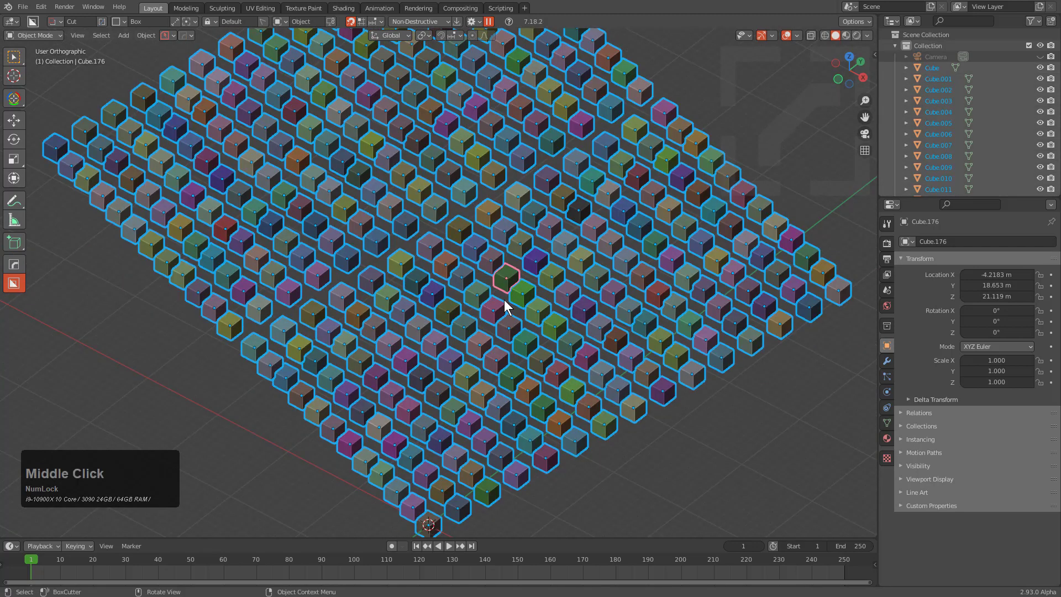
pyautogui.press('m')
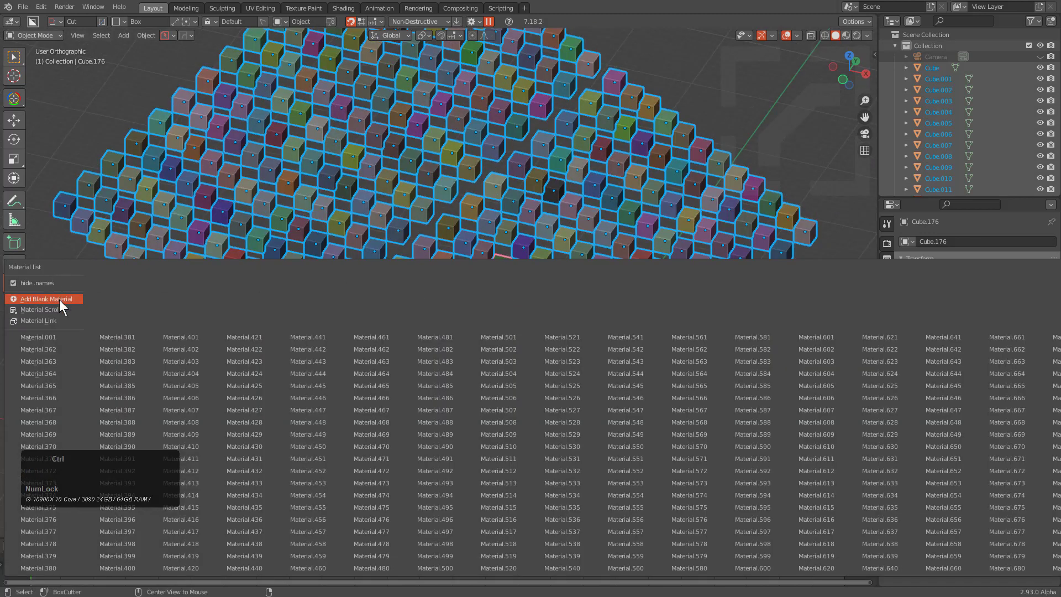
pyautogui.click(60, 300)
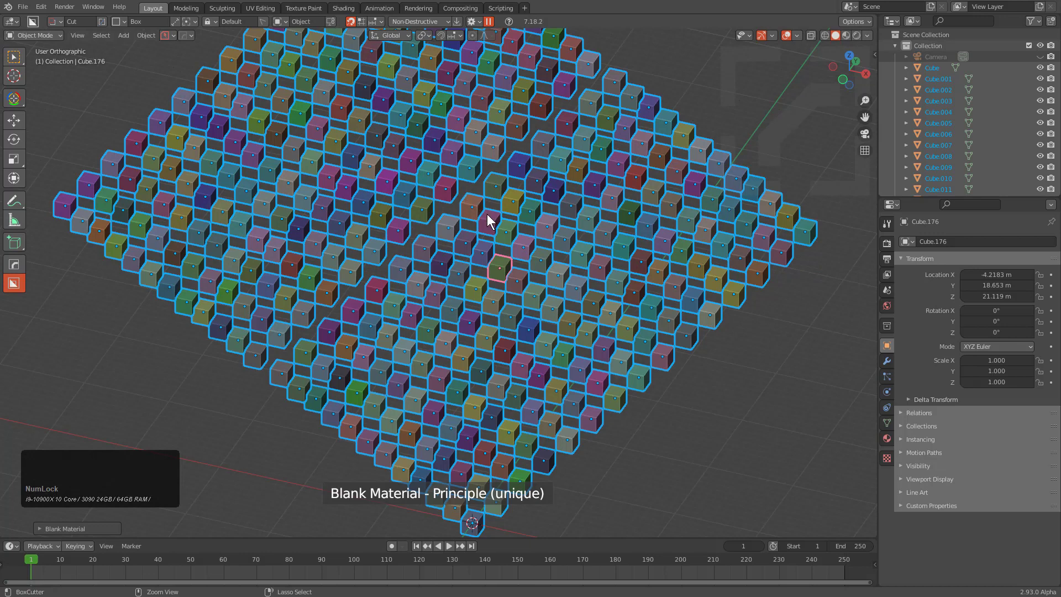
pyautogui.press('a')
pyautogui.press('a')
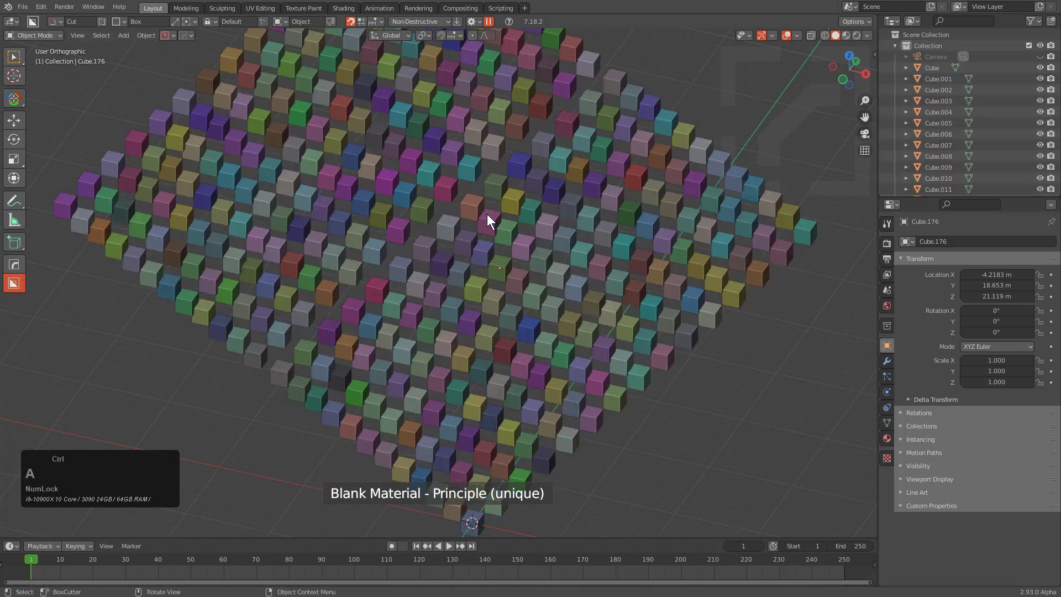
pyautogui.hotkey('ctrl', 'k')
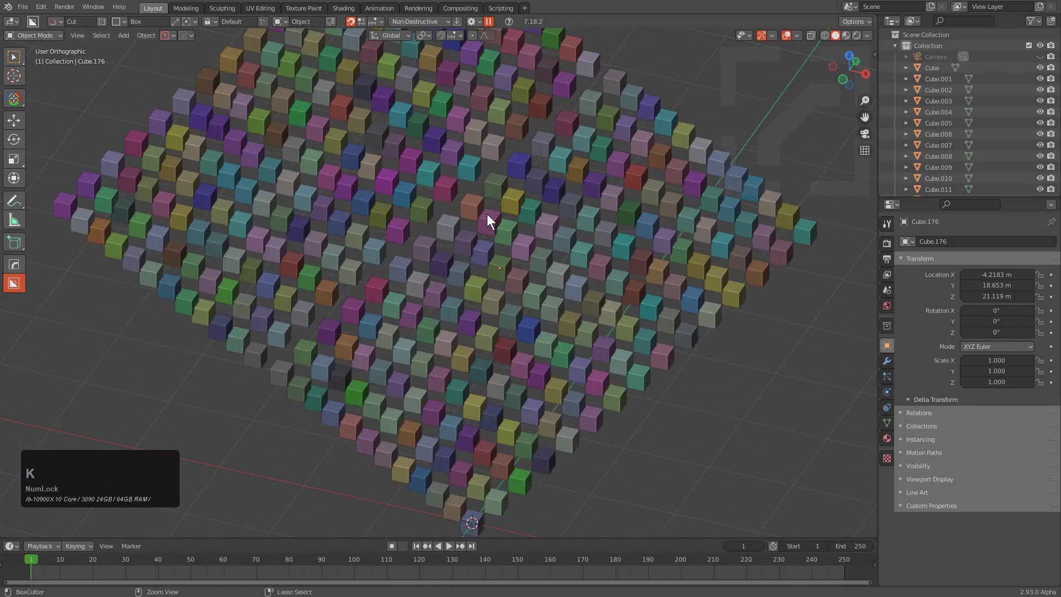